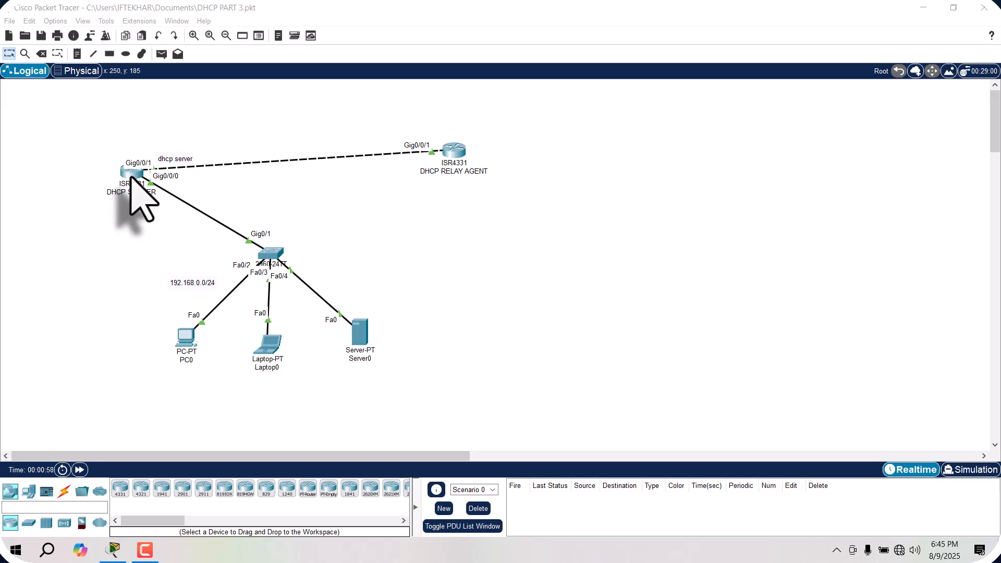
- Open the command line of the DHCP SERVER router in a maximized window and enter global configuration mode
click(131, 174)
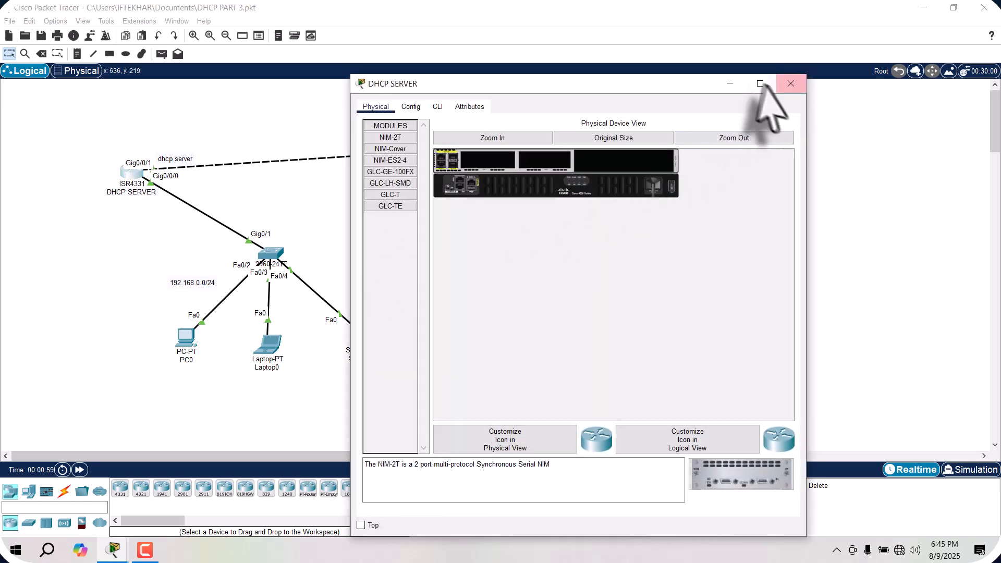
click(771, 82)
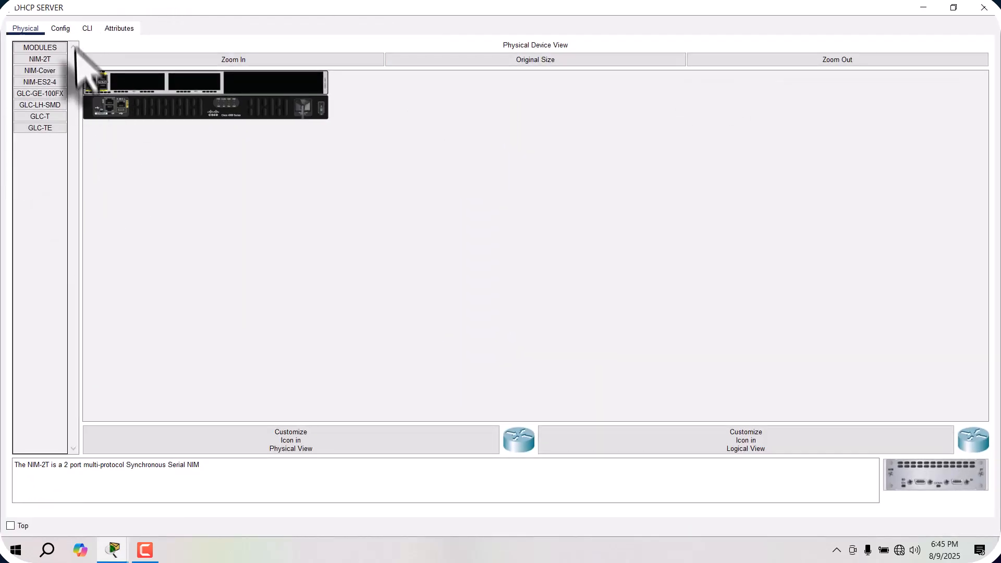
click(87, 29)
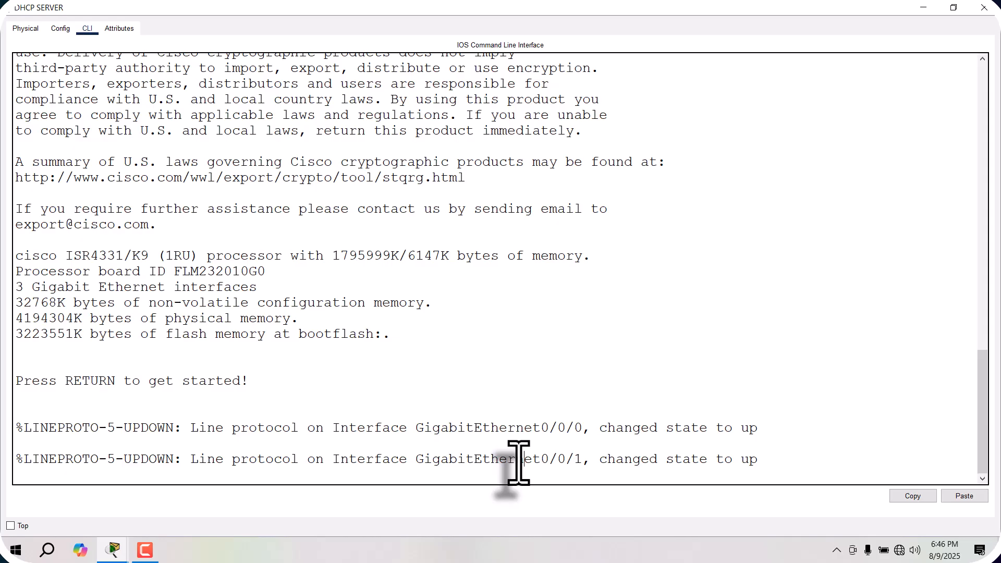
key(Return)
text(en)
key(Return)
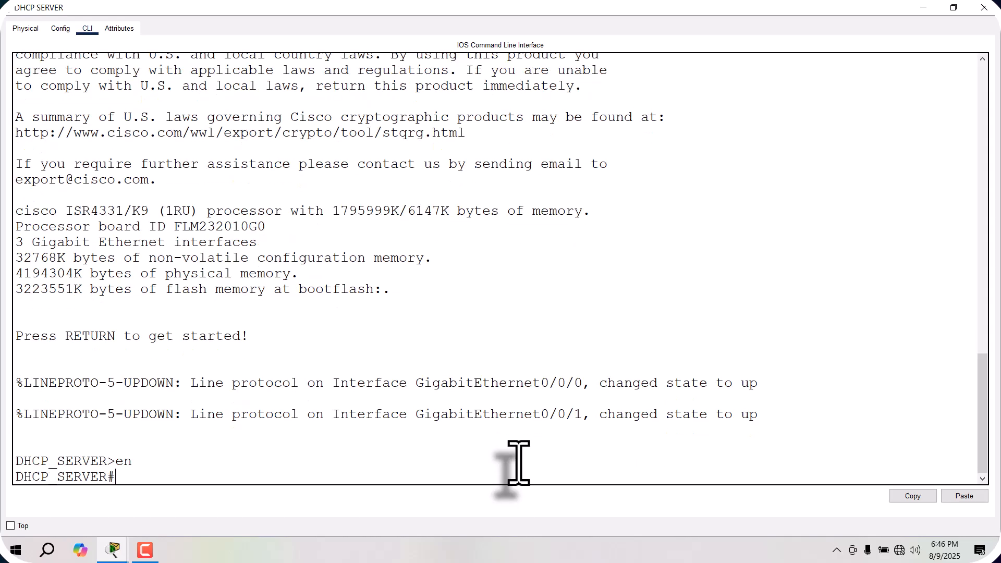
text(conf)
key(Tab)
text(t)
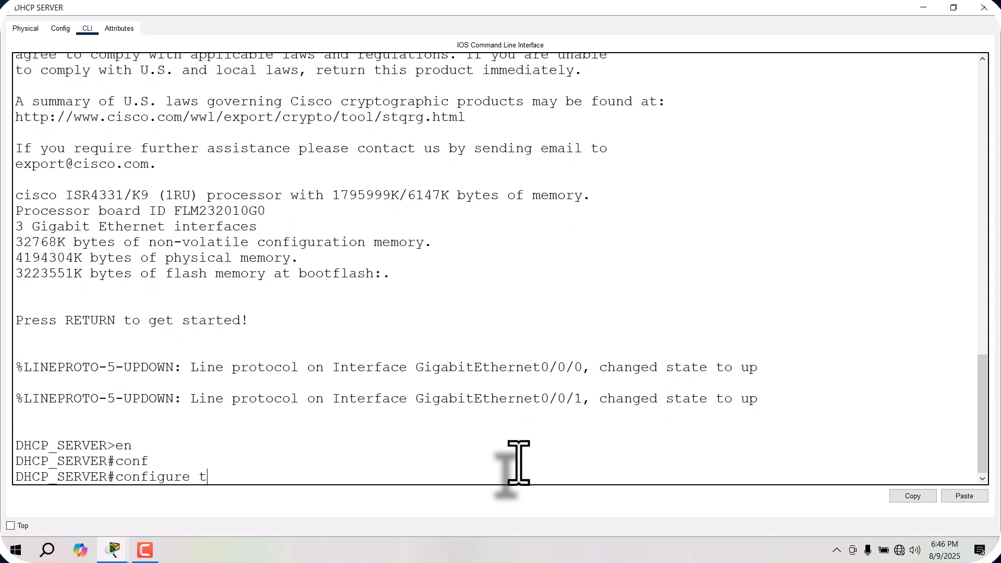
key(Return)
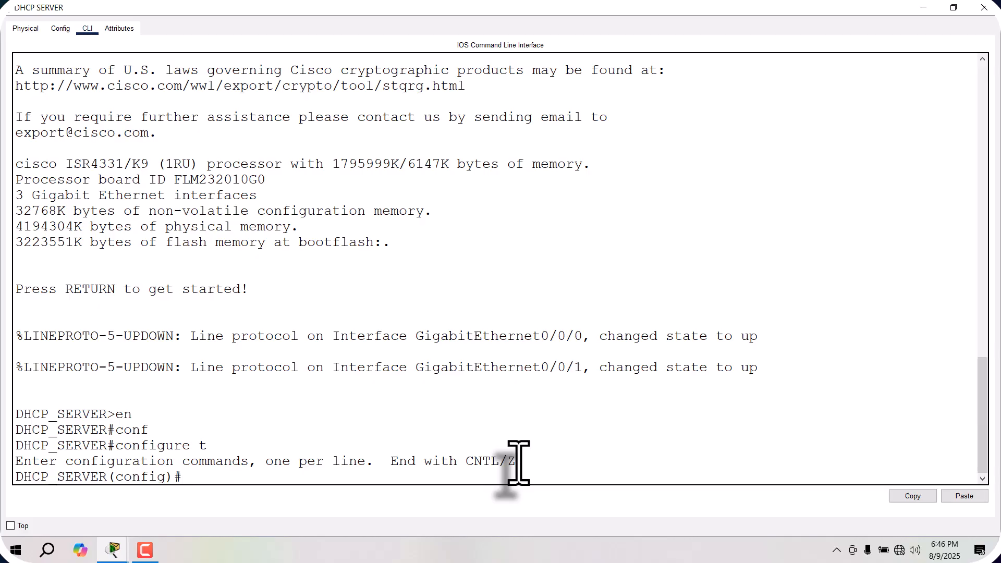
- Create a DHCP pool named RELAY_AGENT on the DHCP SERVER router
text(ip f)
key(BackSpace)
text(dhcp pool)
key(Caps_Lock)
text(RELAY_)
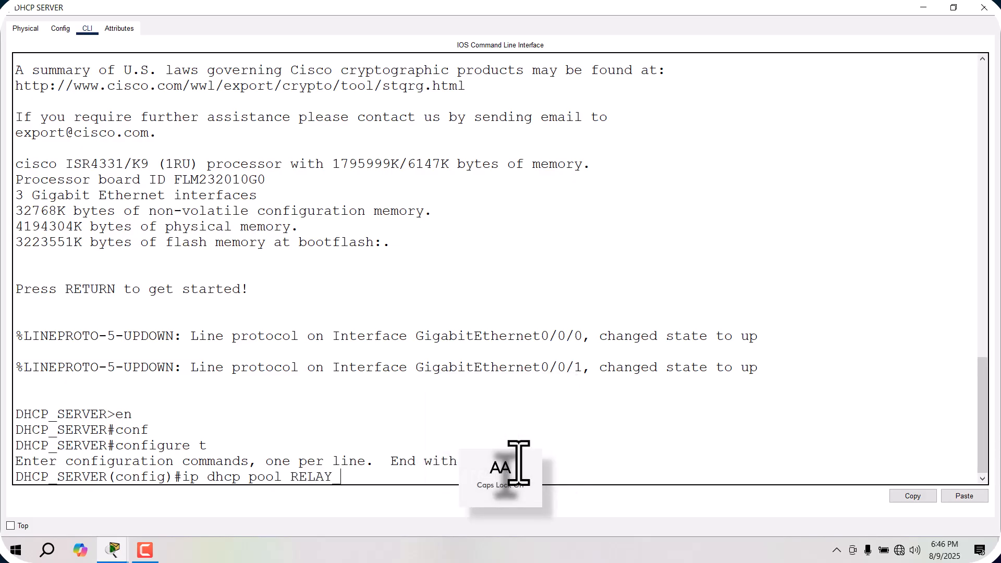
text(AGENT)
key(Return)
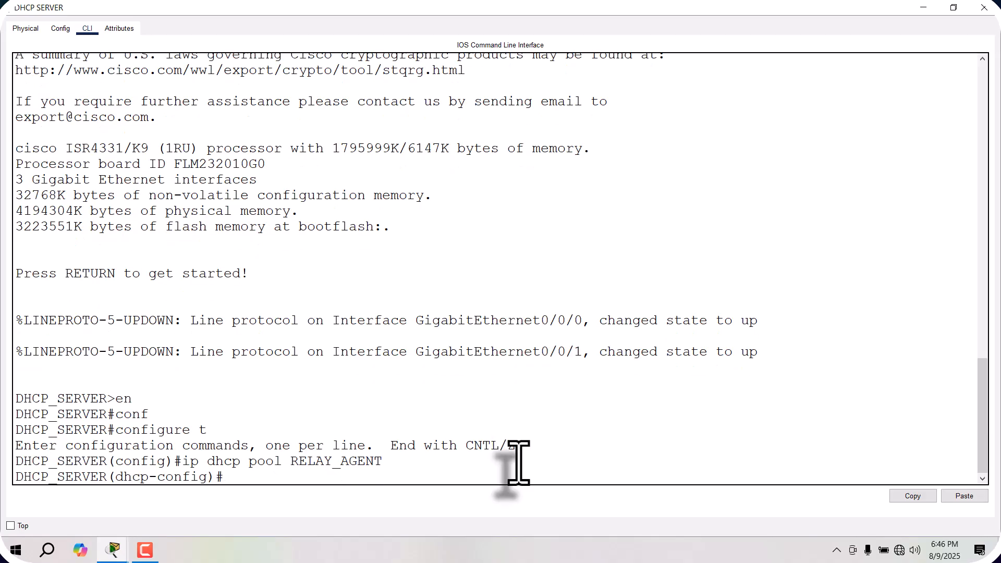
- Set the RELAY_AGENT pool's network to 192.168.2.0 with mask 255.255.255.0
key(Caps_Lock)
text(n)
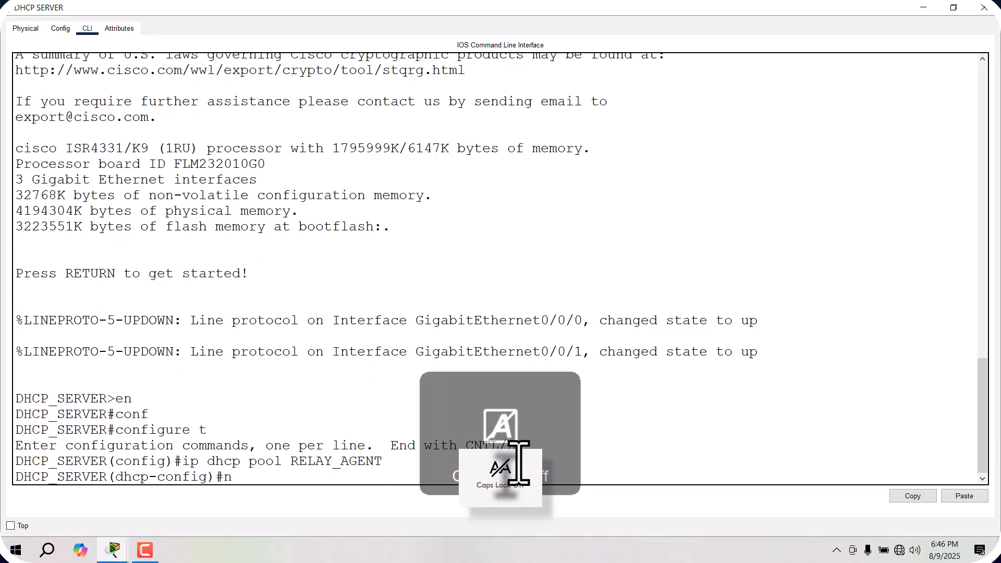
text(etwork)
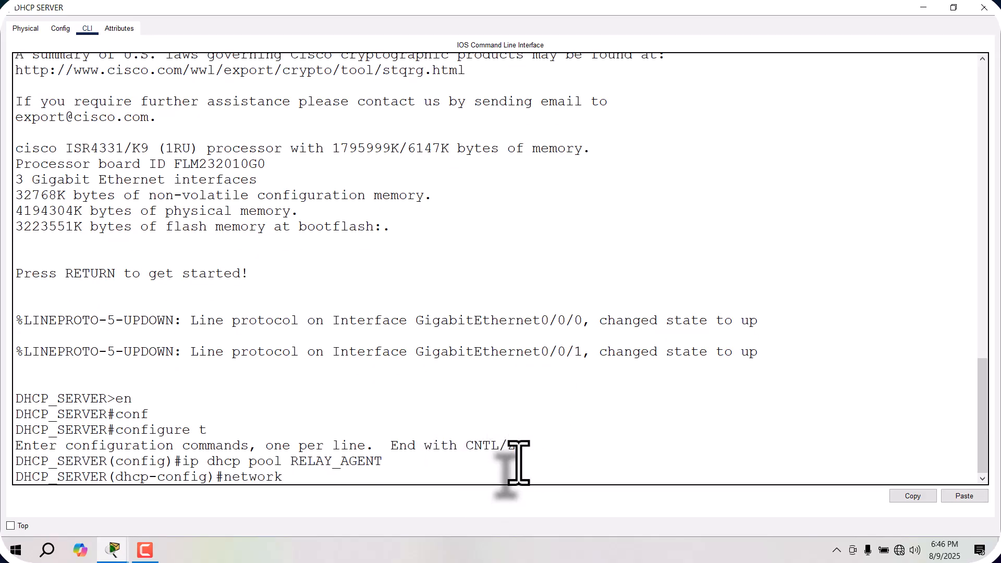
text( 192.168.2.0 255.255.255.)
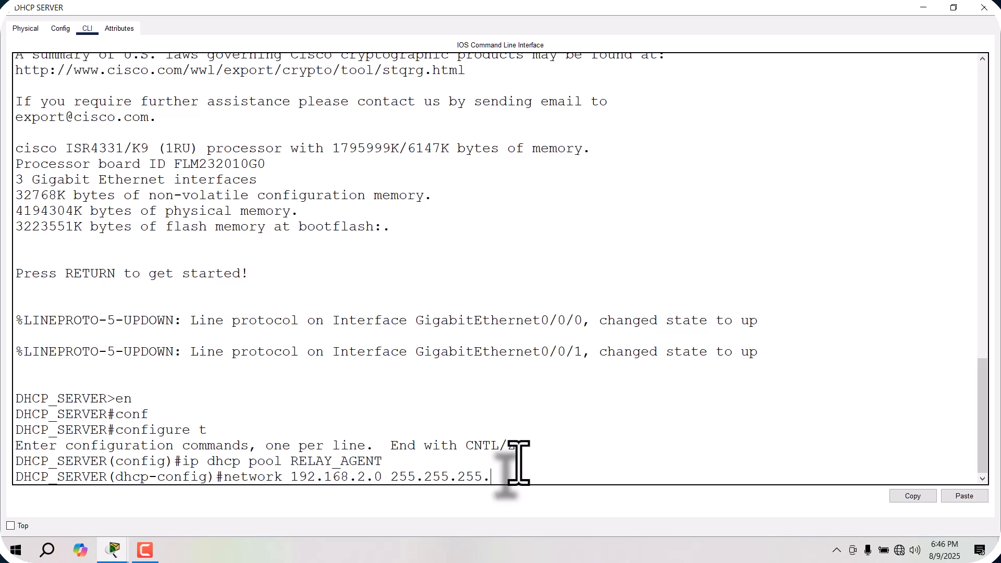
text(0)
key(Return)
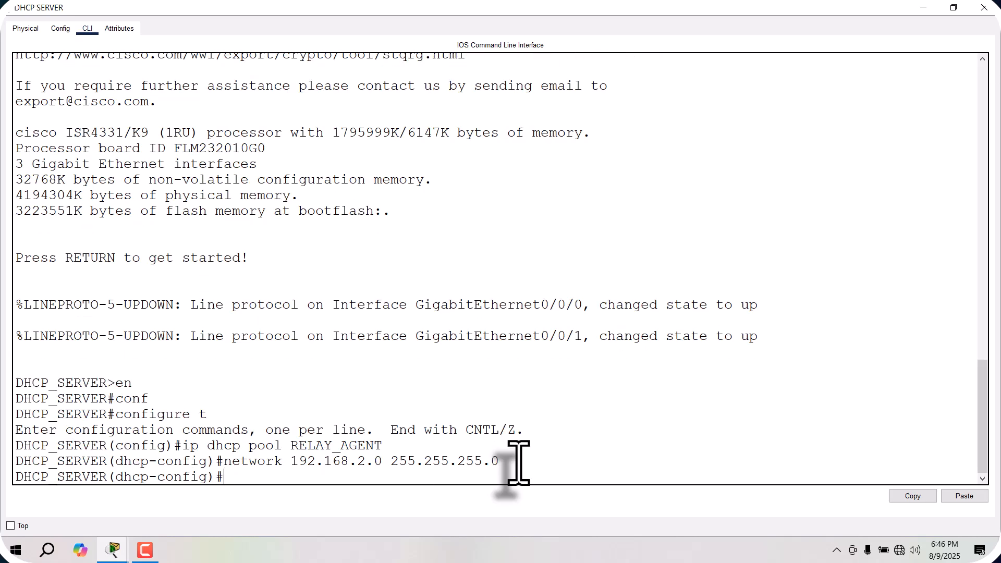
- Set the pool's default router to 192.168.2.1 and return to global configuration mode
text(default-router)
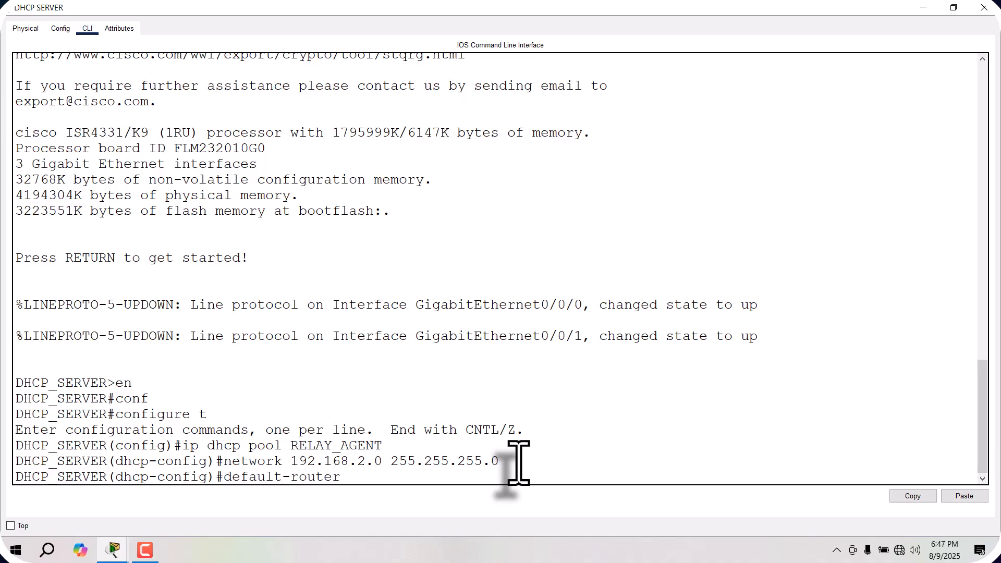
text( 192.168.2.1)
key(Return)
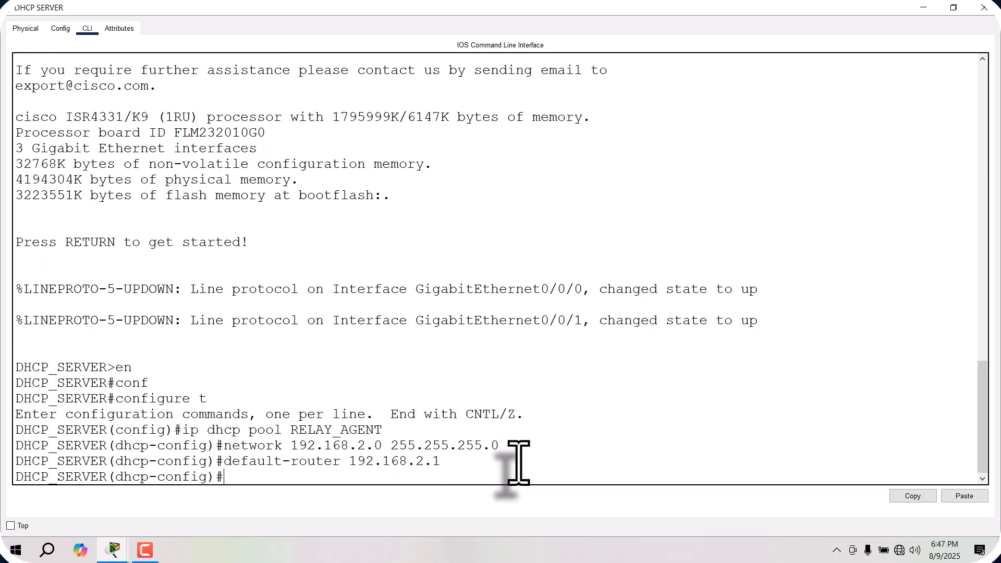
text(exit)
key(Return)
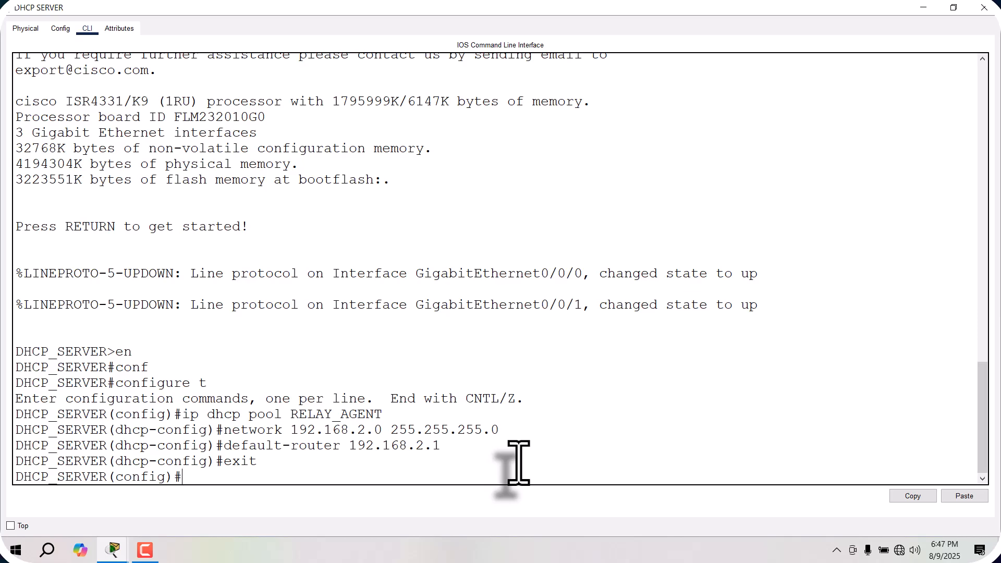
- Save the DHCP SERVER router's configuration with "do wr" and close its window
text(do wr)
key(Return)
click(983, 8)
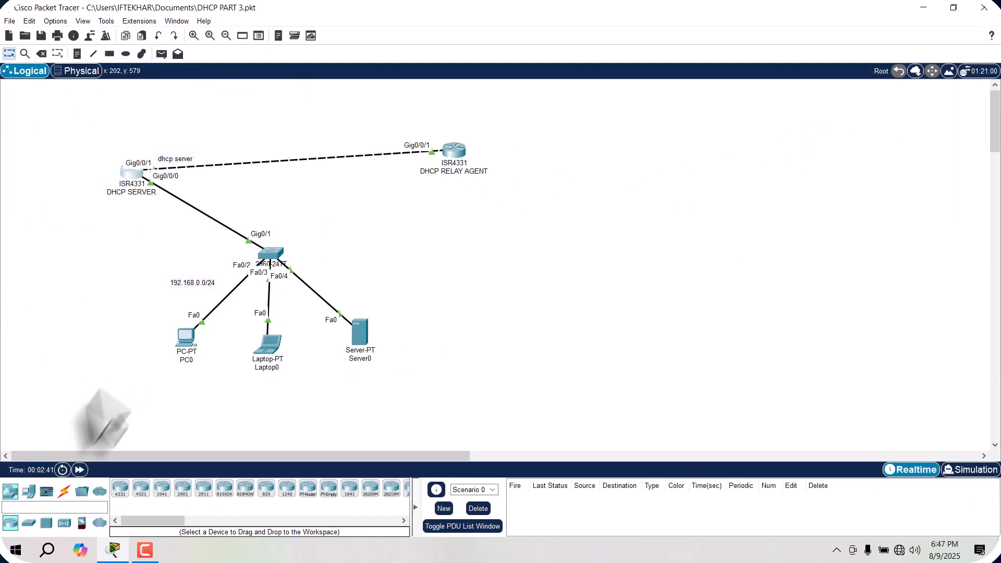
- Add a 2960-24TT switch and connect its GigabitEthernet0/1 to GigabitEthernet0/0/0 of DHCP RELAY AGENT with a copper straight-through cable
drag(29, 522, 596, 238)
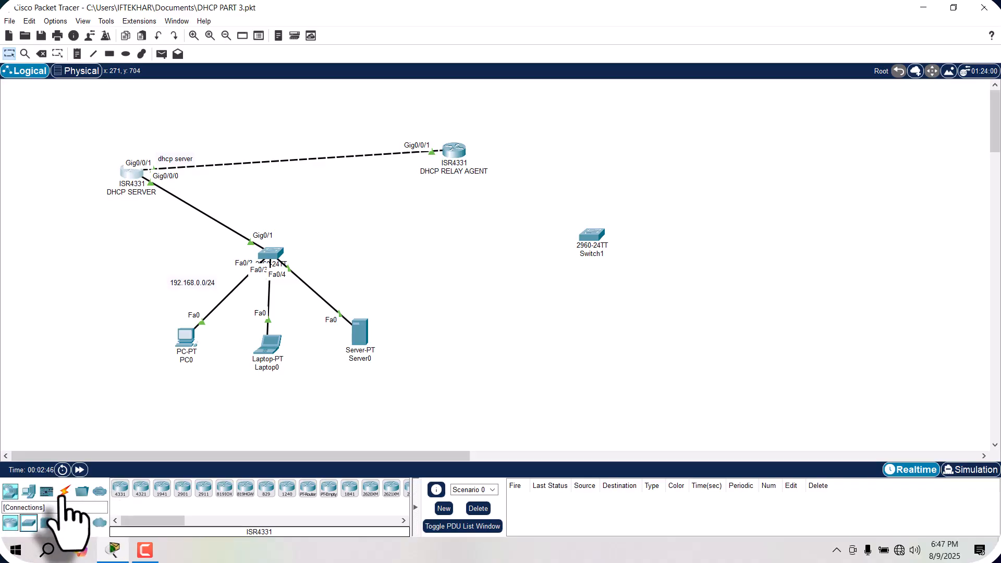
click(64, 490)
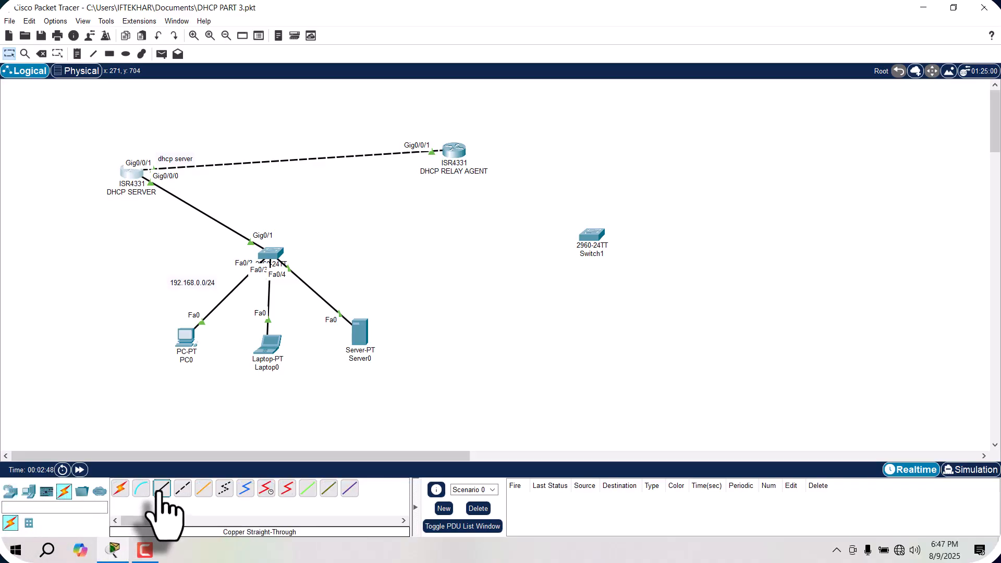
click(159, 490)
click(456, 148)
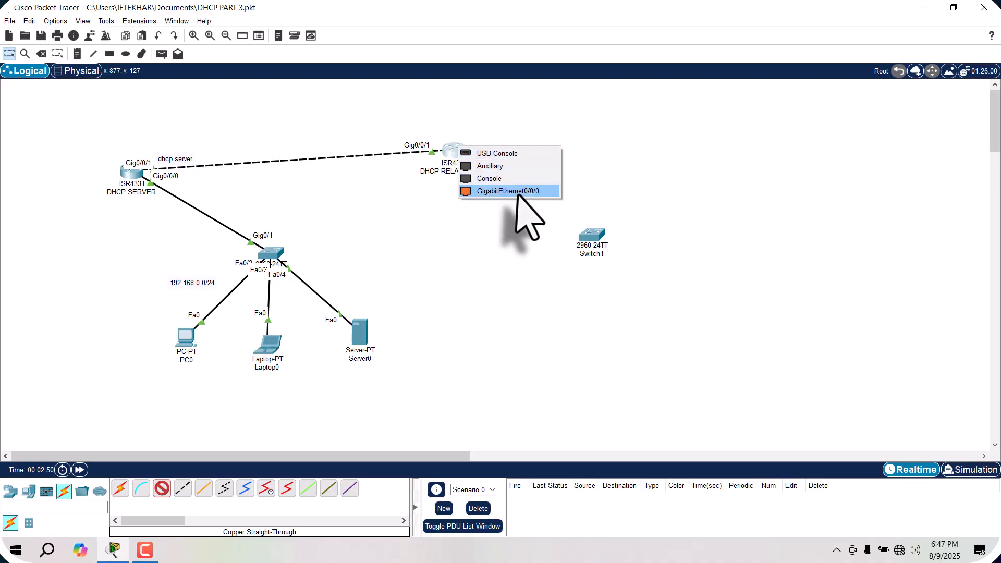
click(521, 192)
click(583, 231)
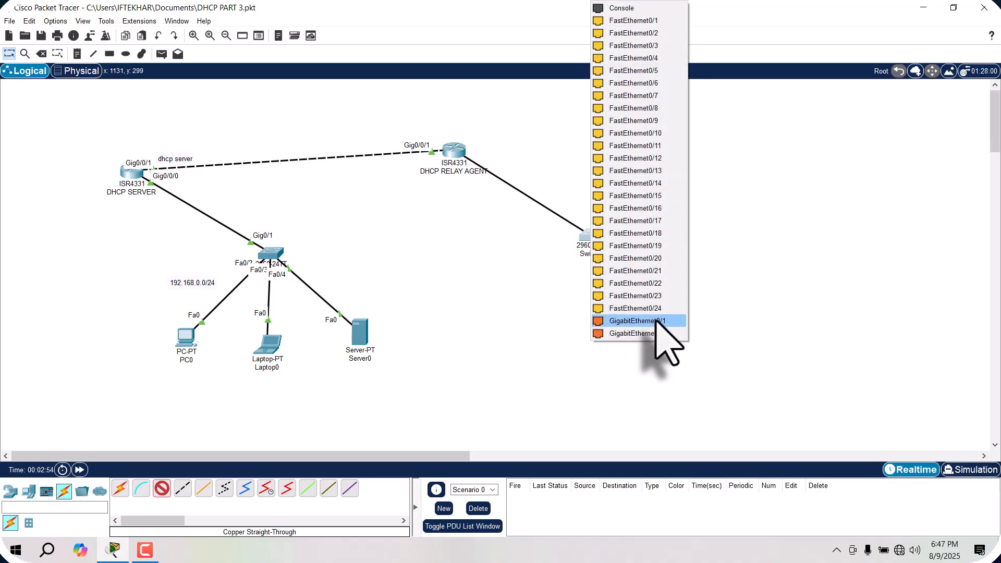
click(636, 321)
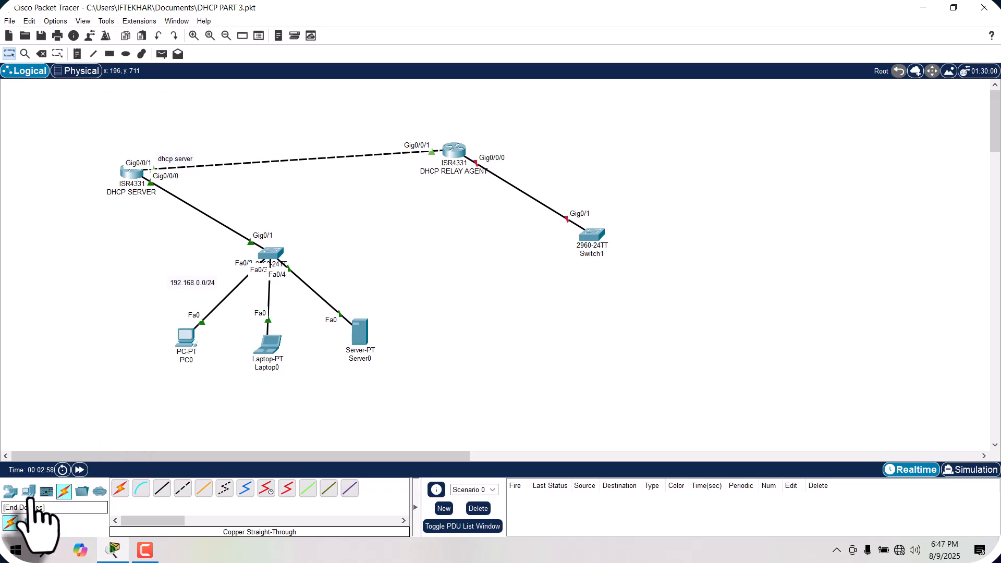
- Place two PCs side by side below the new switch
click(530, 315)
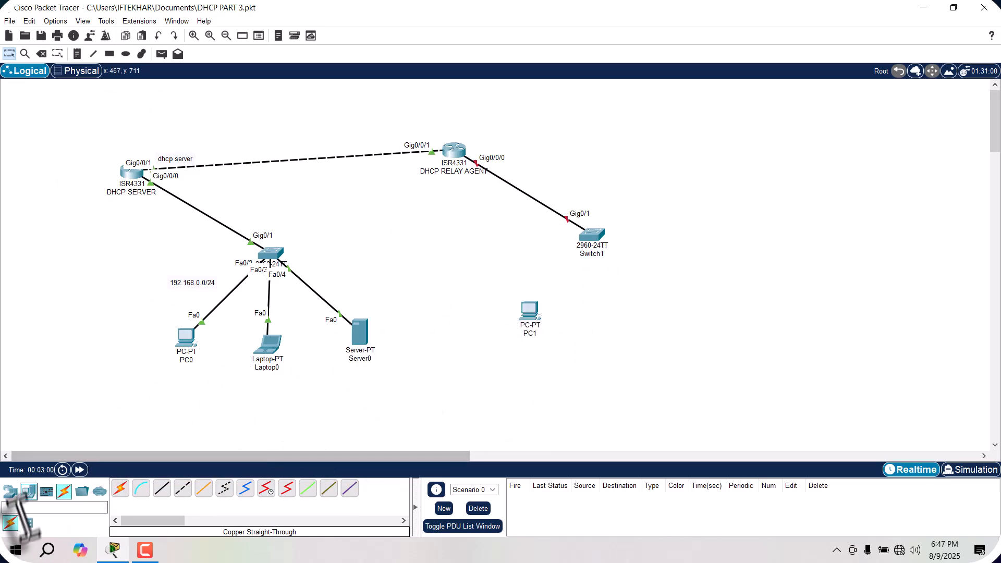
drag(14, 495, 631, 307)
- Connect PC1's FastEthernet0 to FastEthernet0/1 on Switch1 with a copper straight-through cable
click(120, 489)
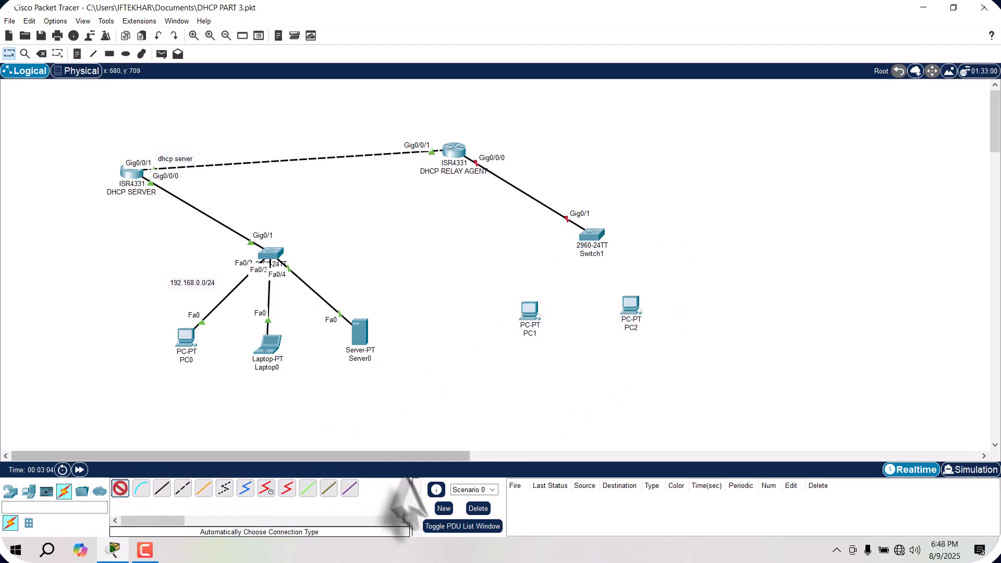
click(161, 488)
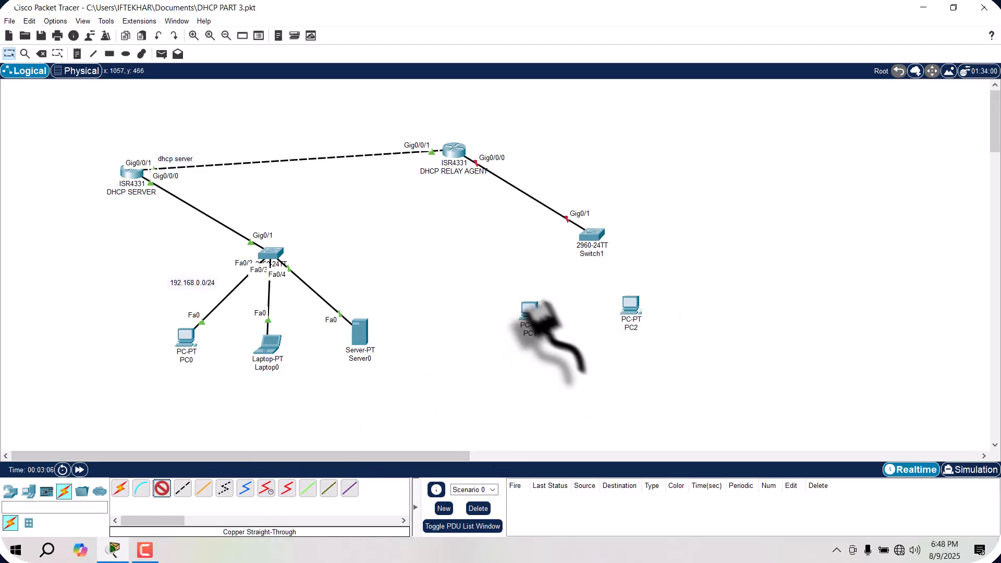
click(529, 312)
click(574, 383)
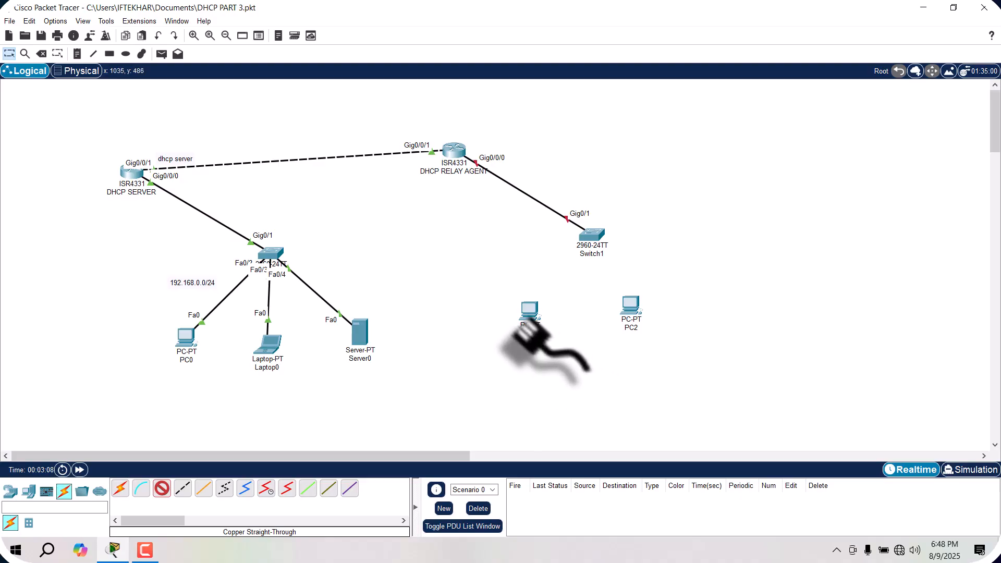
click(531, 312)
click(570, 356)
click(591, 236)
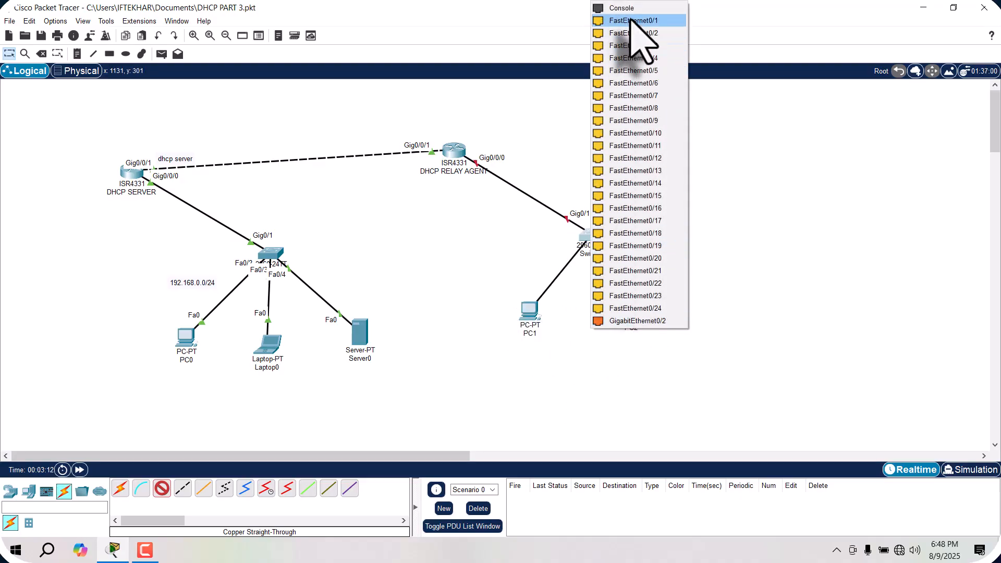
click(642, 23)
- Connect PC2 to Switch1 using the automatically chosen connection type
click(120, 489)
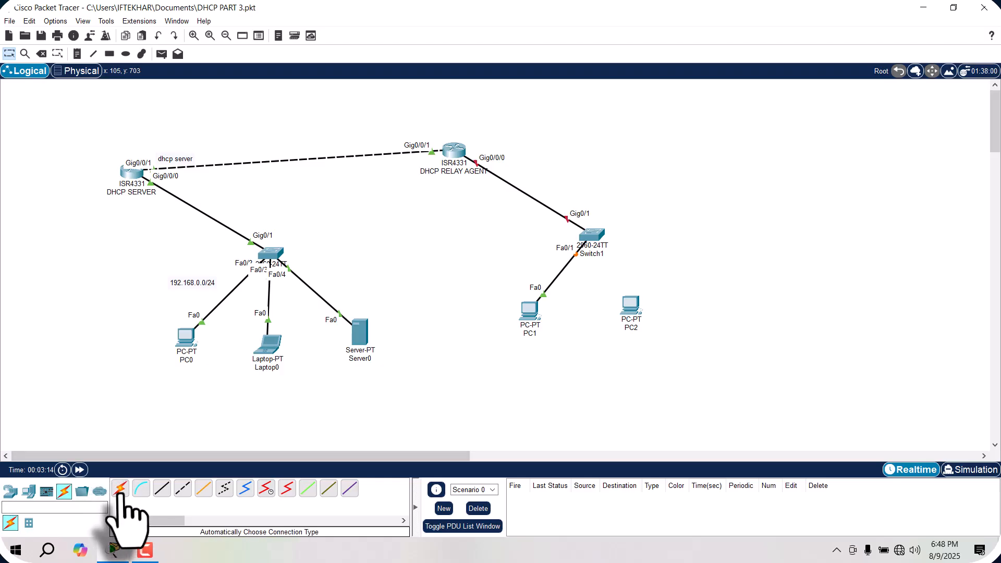
click(629, 308)
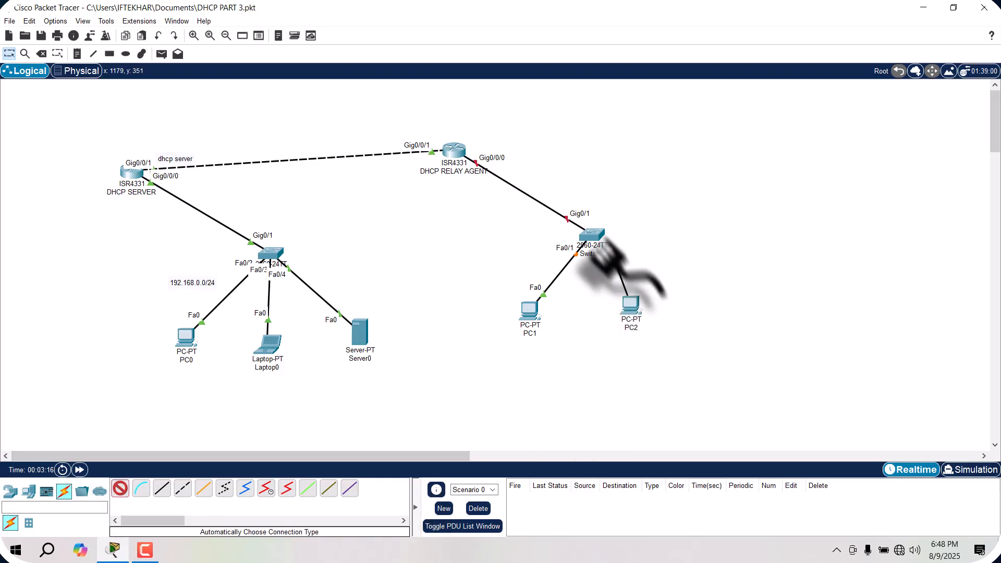
click(590, 234)
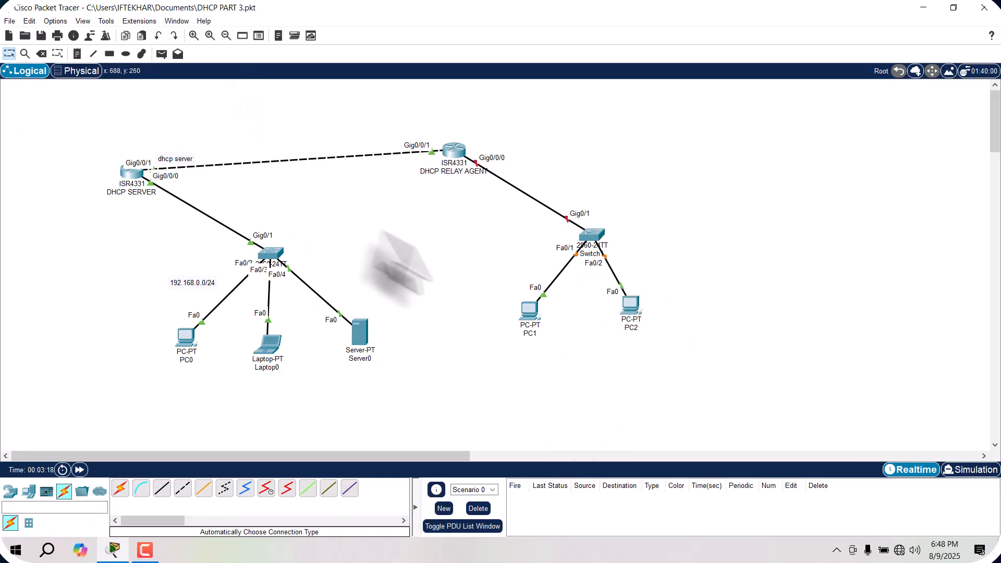
- Open the command line of the DHCP RELAY AGENT router in a maximized window and enter global configuration mode
click(453, 151)
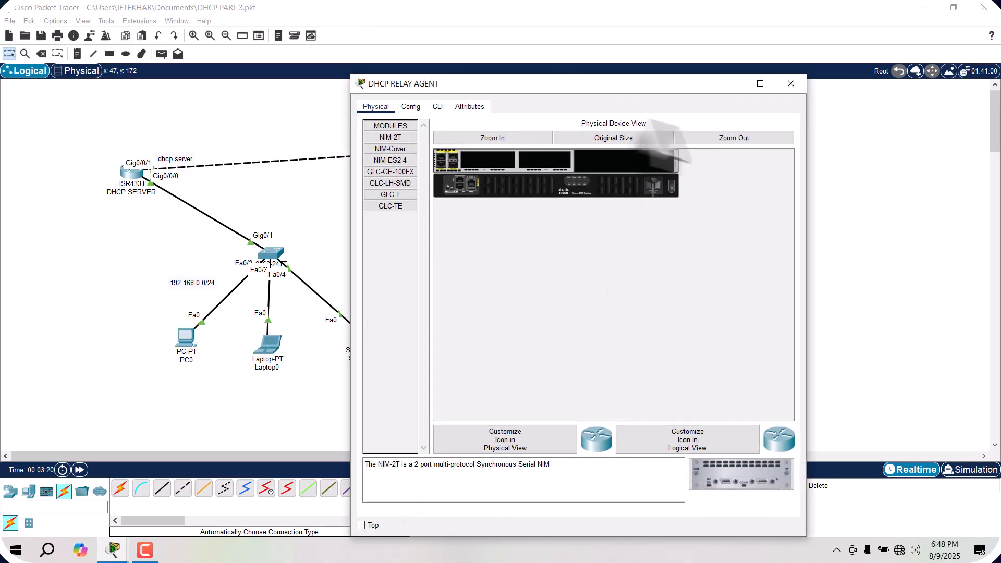
click(759, 83)
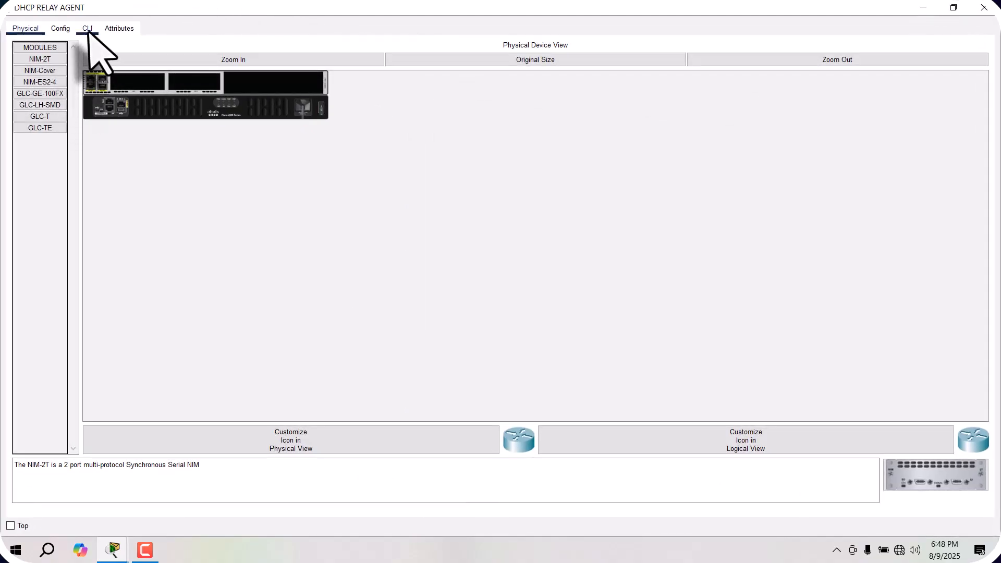
click(87, 28)
key(Return)
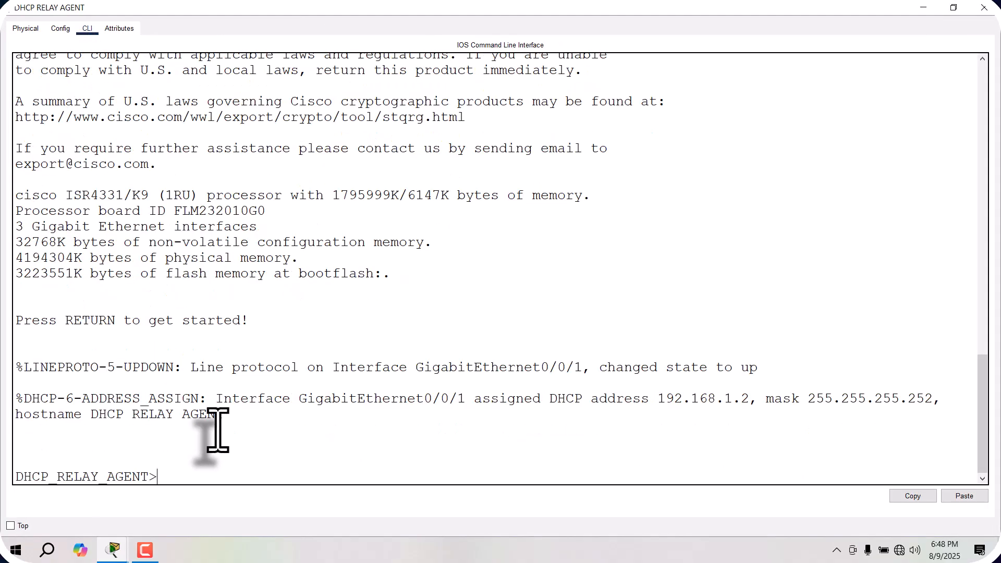
text(en)
key(Return)
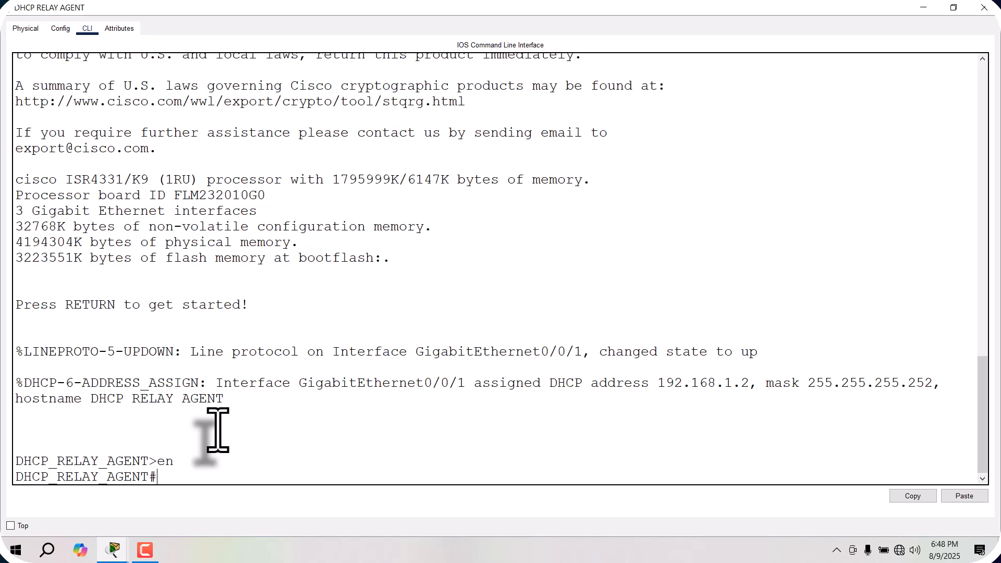
text(conf)
key(Tab)
text(t)
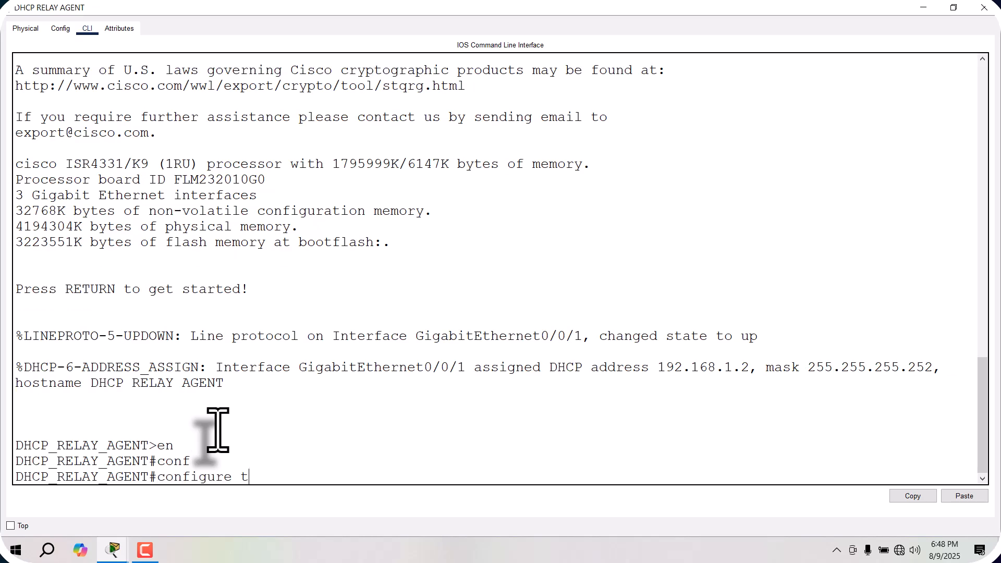
key(Return)
- Assign IP address 192.168.2.1 with mask 255.255.255.0 to interface g0/0/0 on the relay agent router
text(in)
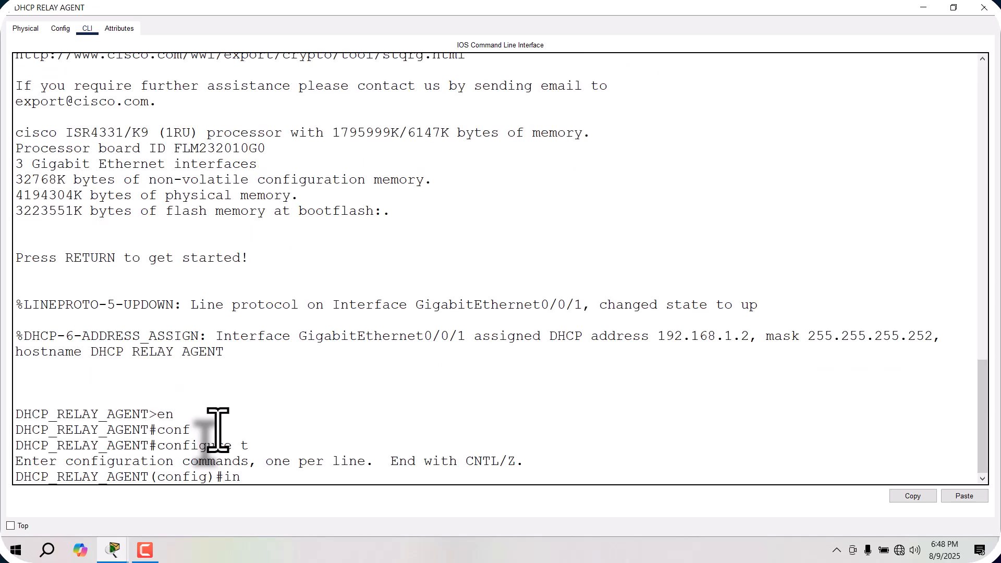
text(t g0/0/0)
key(Return)
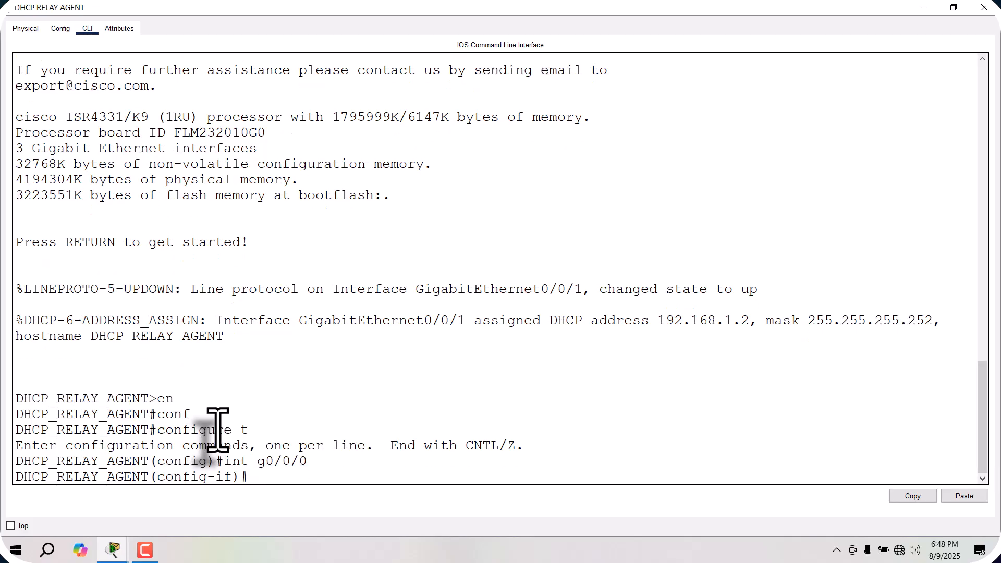
text(ip add 192.168.2.1)
key(Return)
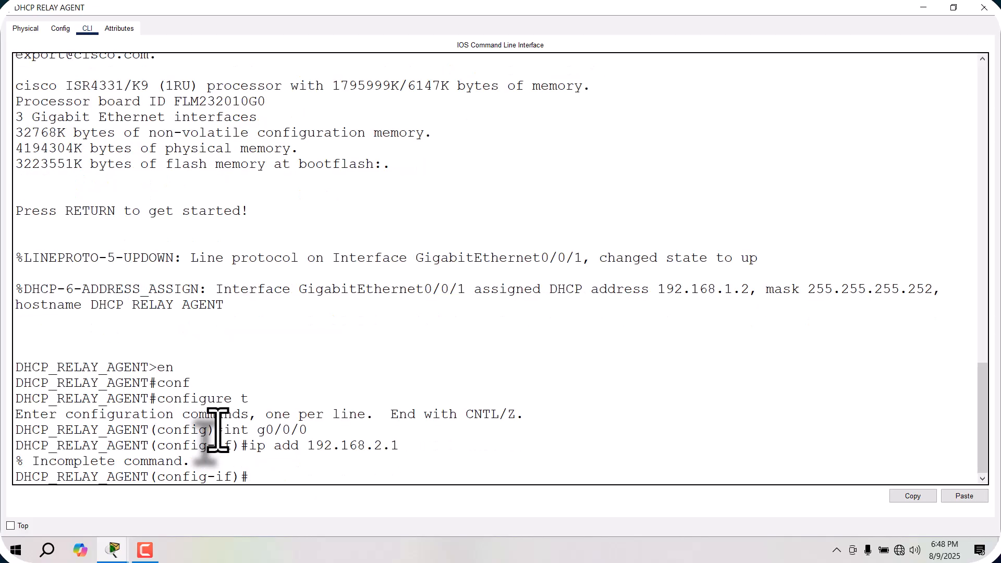
key(Up)
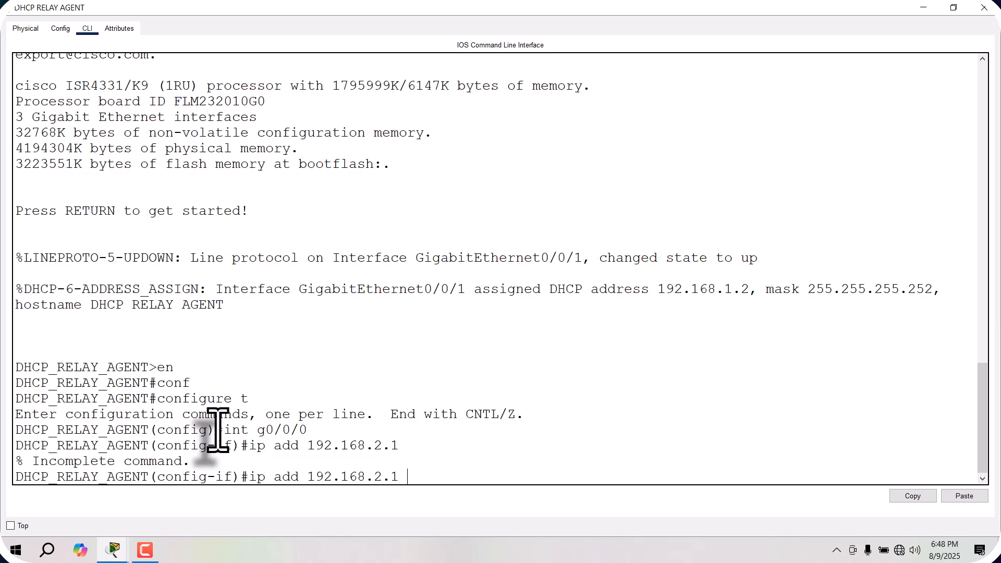
text(255.255.255.0)
key(Return)
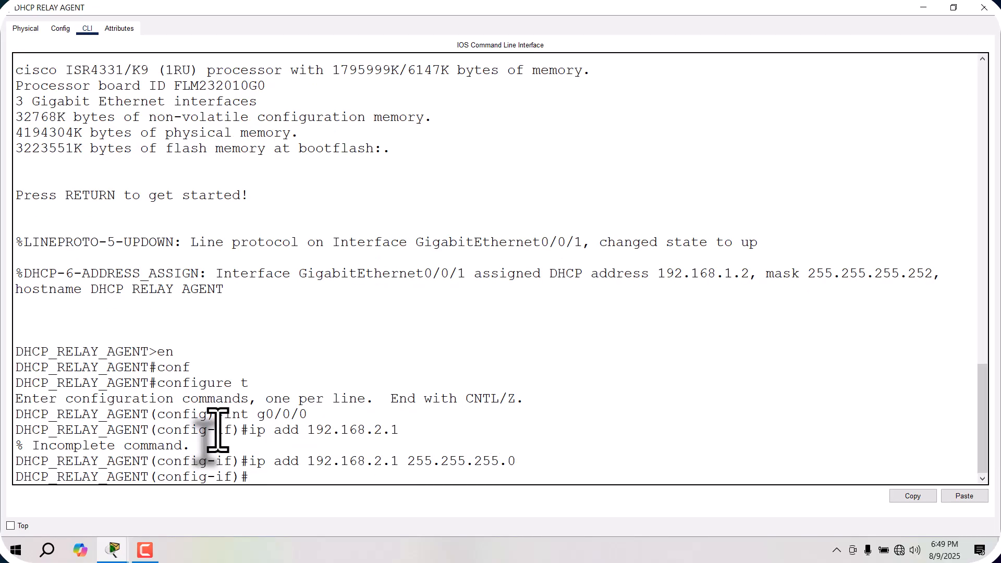
- Give interface g0/0/0 the description relay_agent_LAN and enable the interface
text(description)
text(relay)
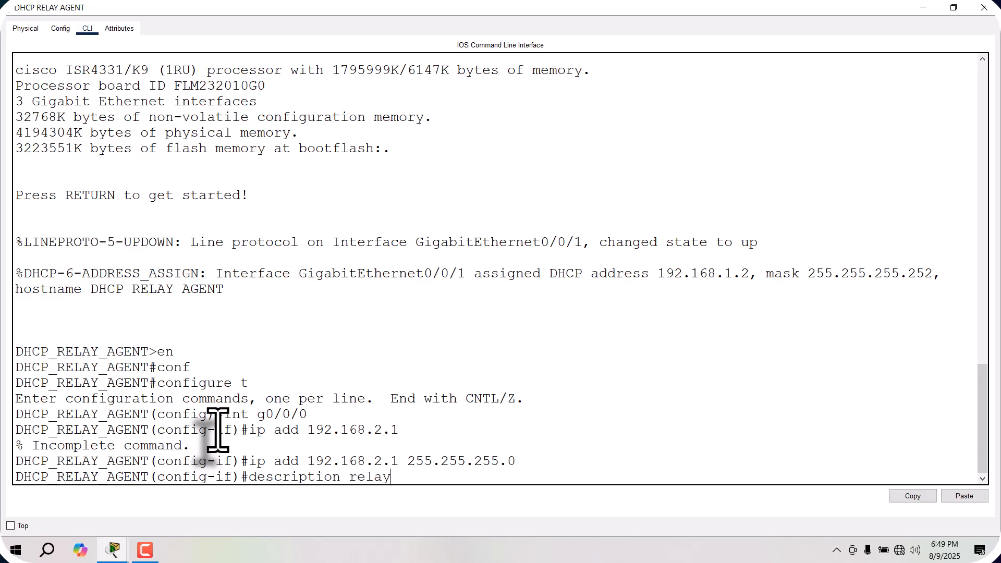
text(_agent_)
key(Caps_Lock)
text(L)
key(Return)
key(Caps_Lock)
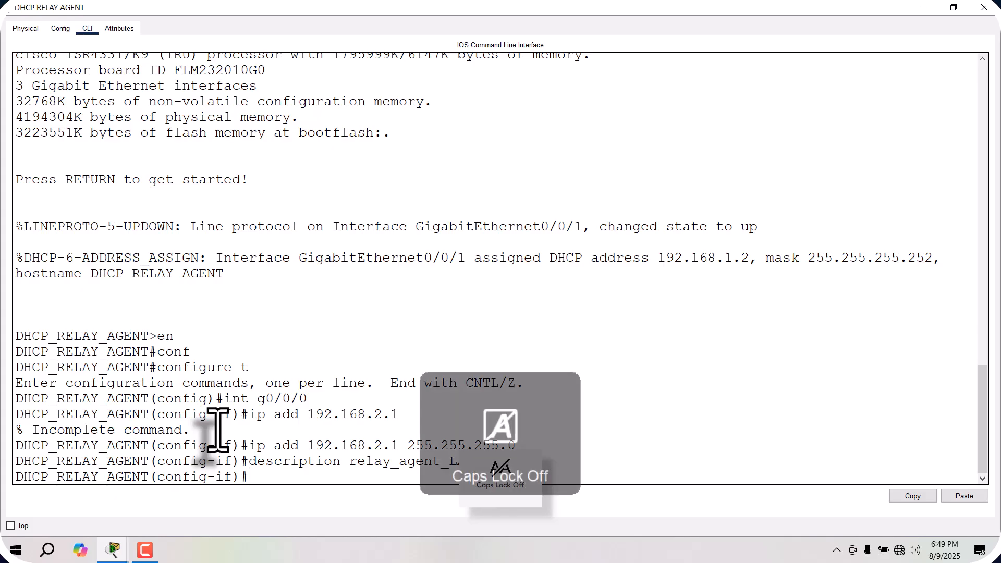
text(no shut)
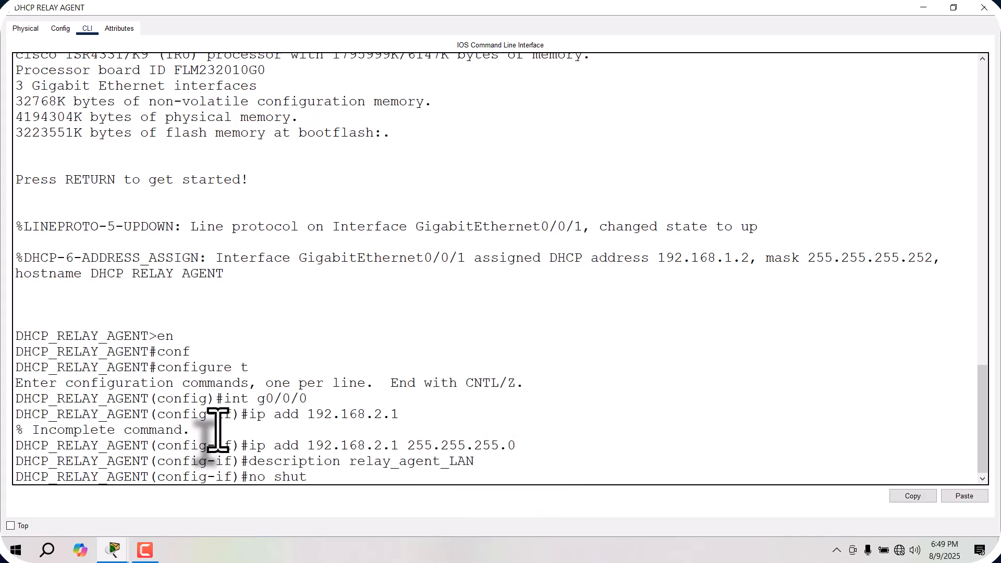
key(Return)
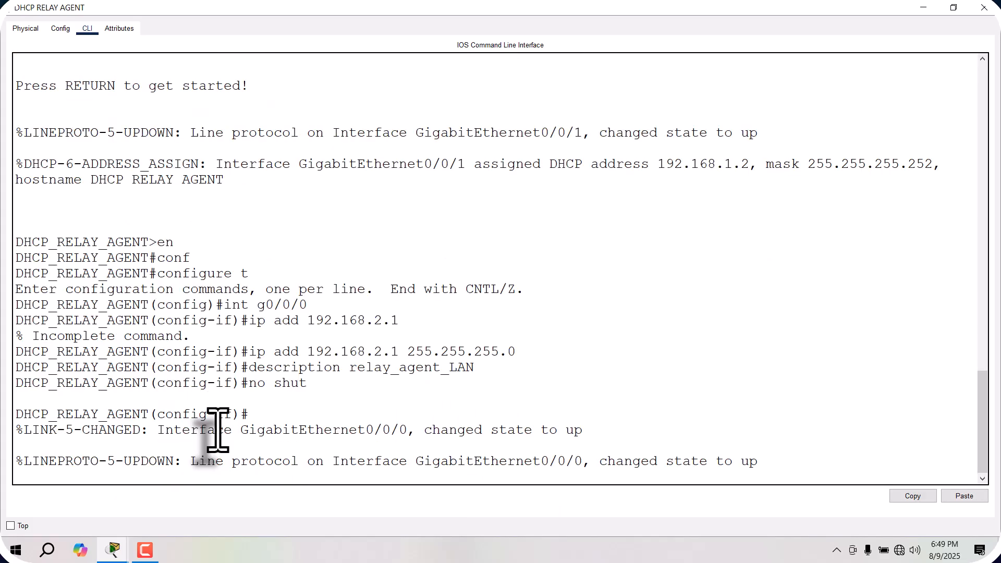
key(Return)
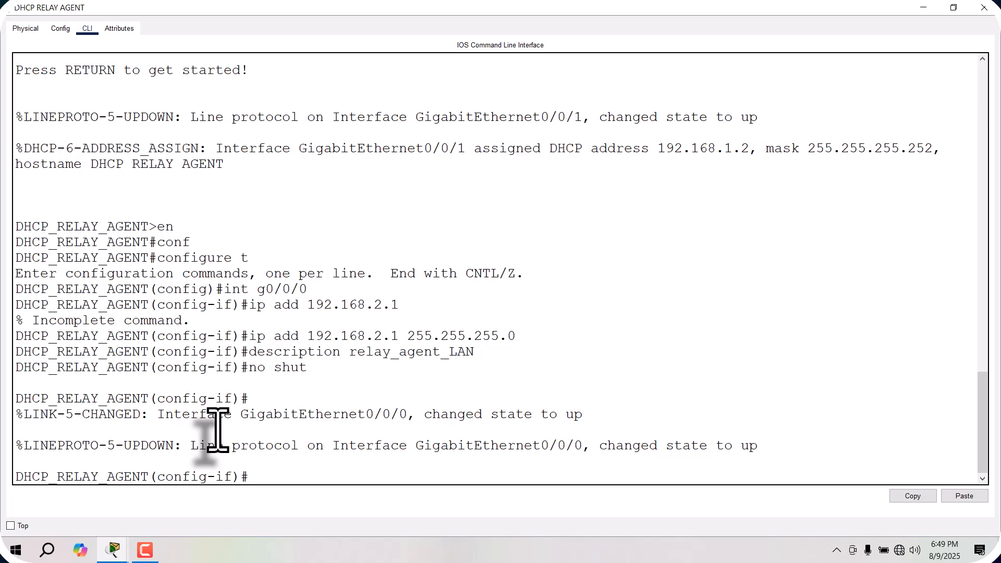
- Set the helper address 192.168.1.1 on interface g0/0/0 and return to global configuration mode
text(ip helper-address)
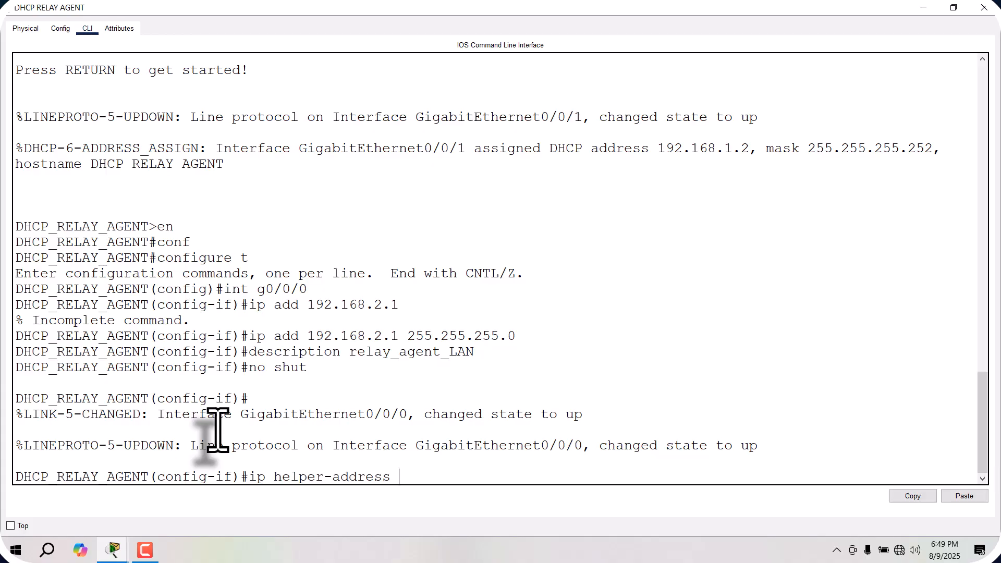
text( 192.168.1.1)
key(Return)
text(exit)
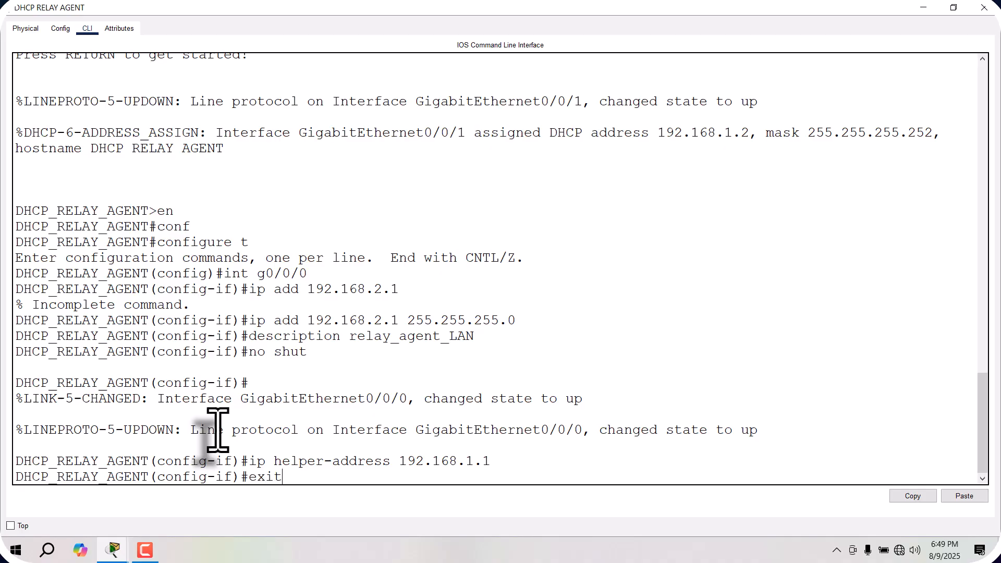
key(Return)
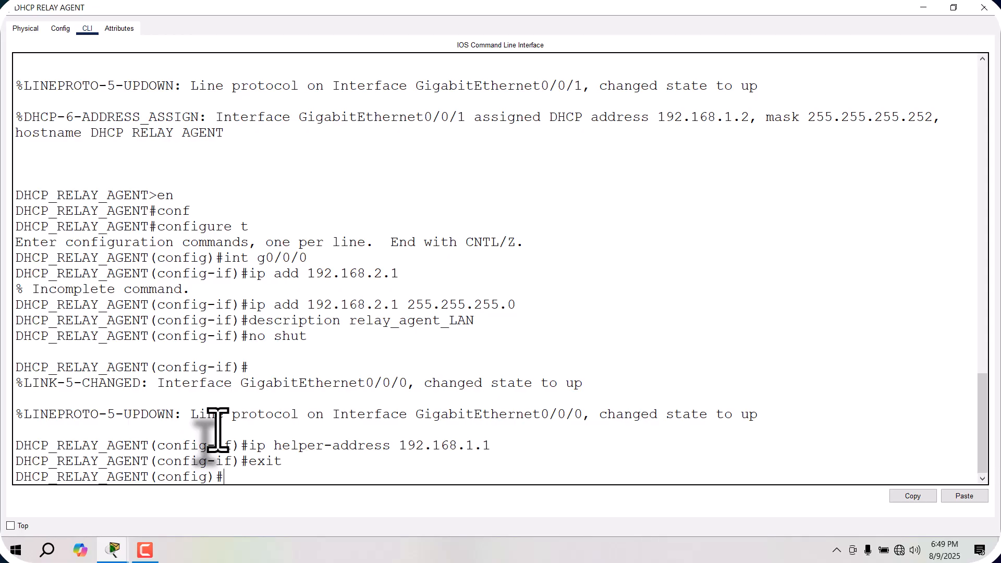
- Enable RIP version 2 on the relay agent router and advertise network 192.168.2.0
text(router rip)
key(Return)
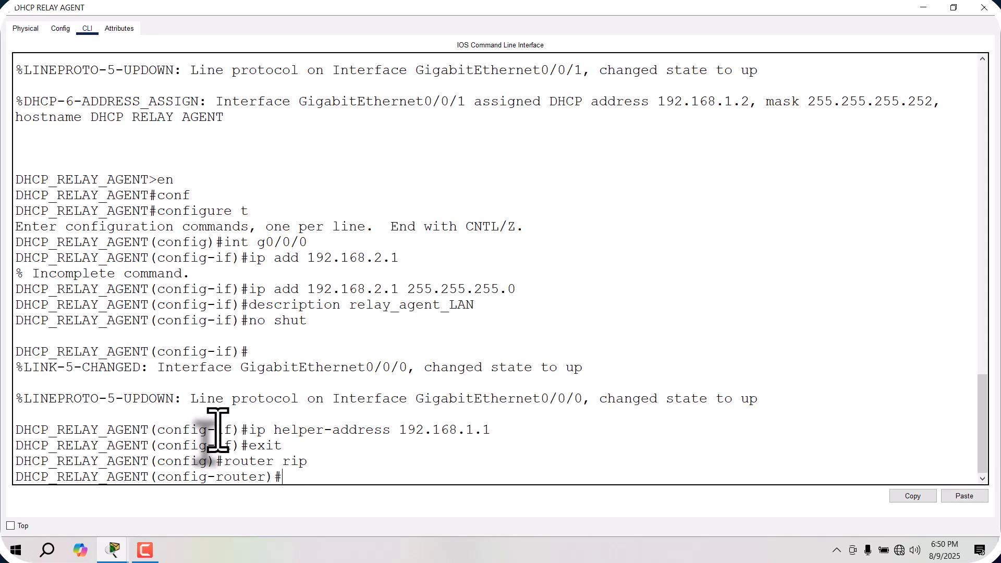
text(version 2)
key(Return)
text(ne)
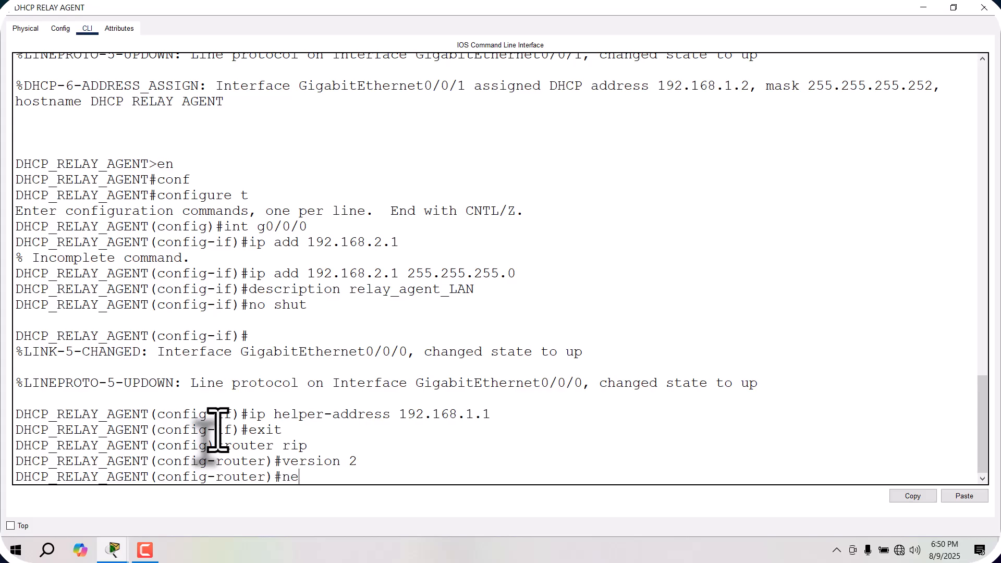
text(twork 192.168.2.0)
key(Return)
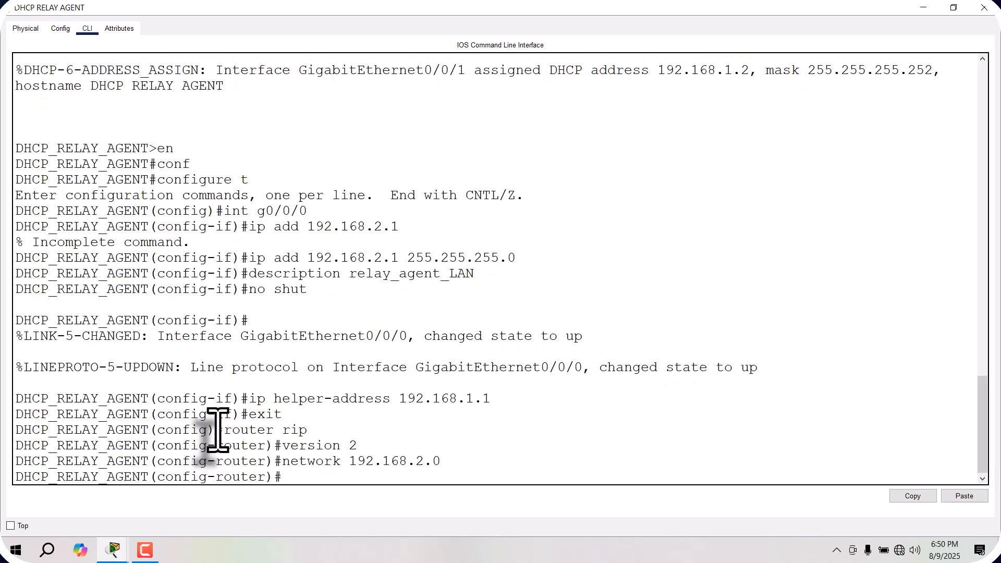
- Add network 192.168.1.0 to RIP and disable auto-summary, returning to global configuration mode
key(Up)
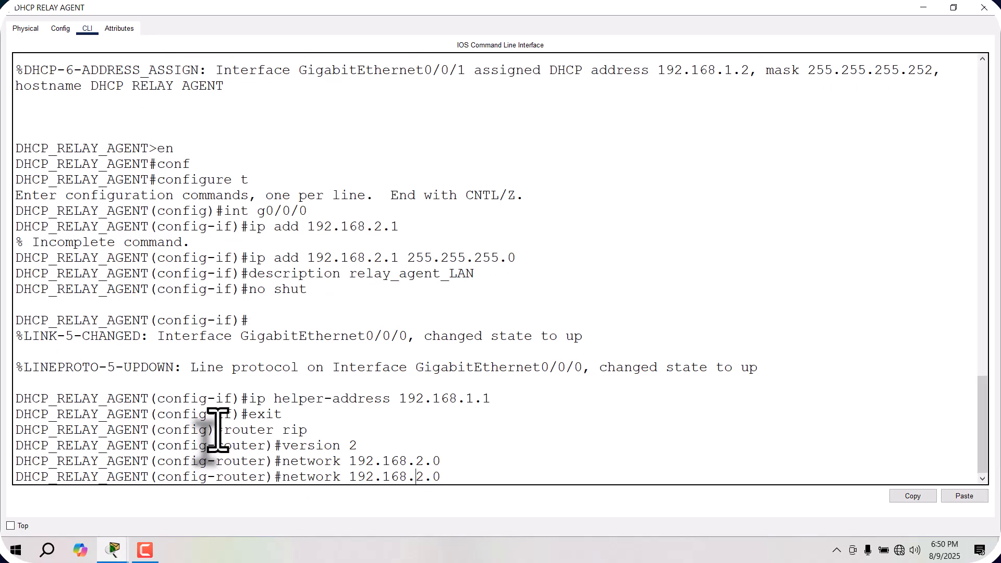
key(Left)
key(Left)
key(BackSpace)
text(1)
key(Return)
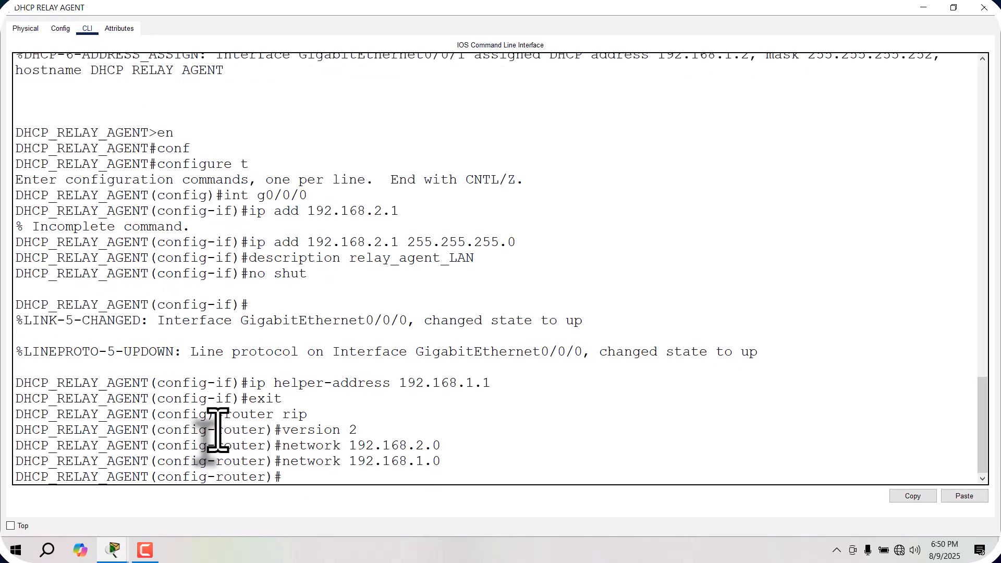
text(no auto-summary)
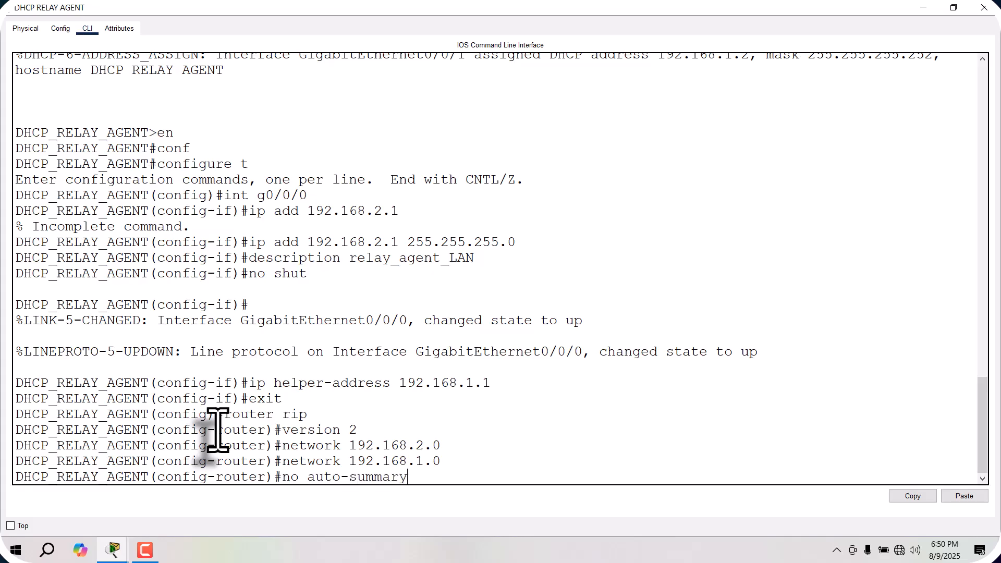
key(Return)
text(exit)
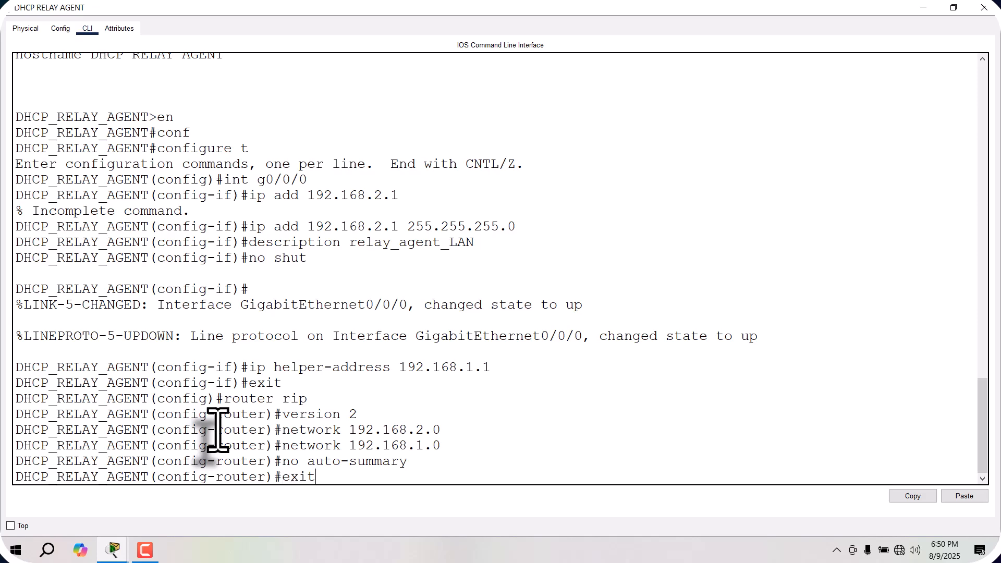
key(Return)
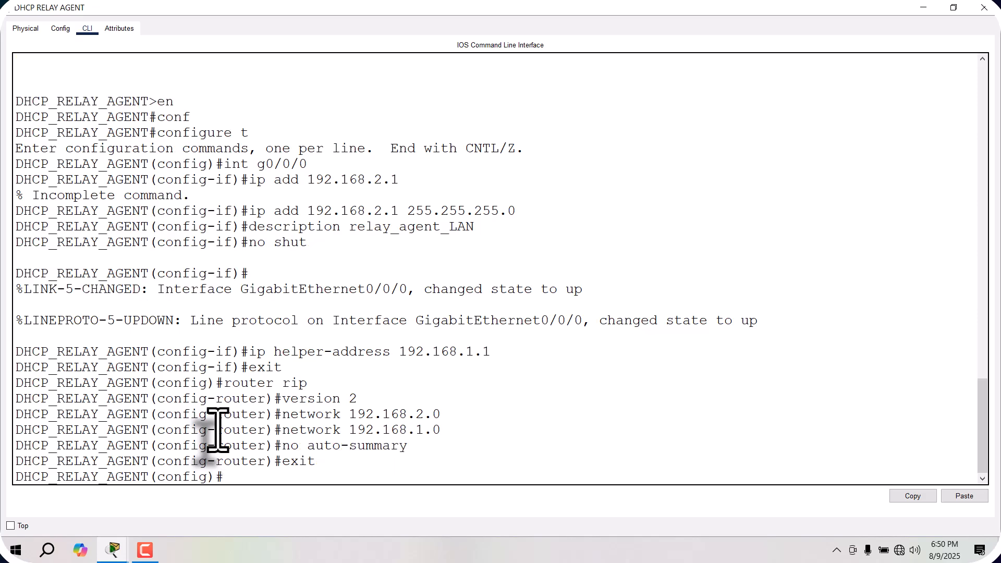
- Save the relay agent router's running configuration from configuration mode and close its window
text(do wr)
key(Return)
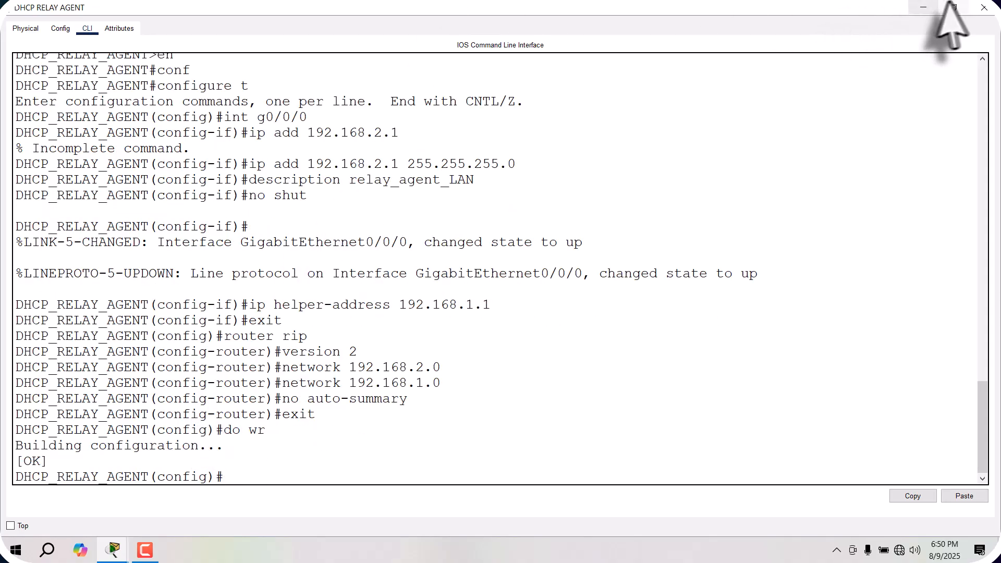
click(983, 7)
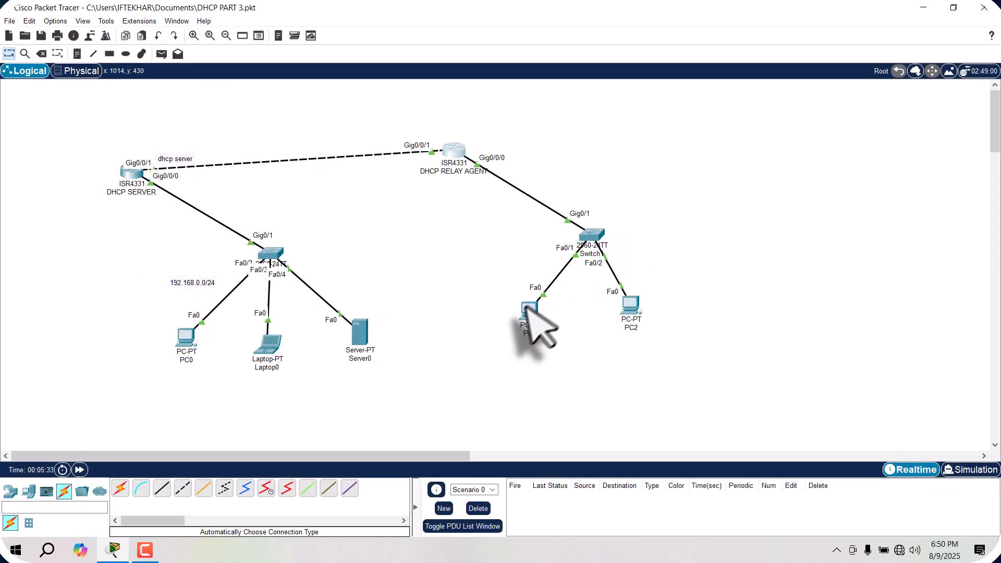
- Switch PC1's IPv4 configuration to DHCP so it requests an address, and close its window
click(527, 311)
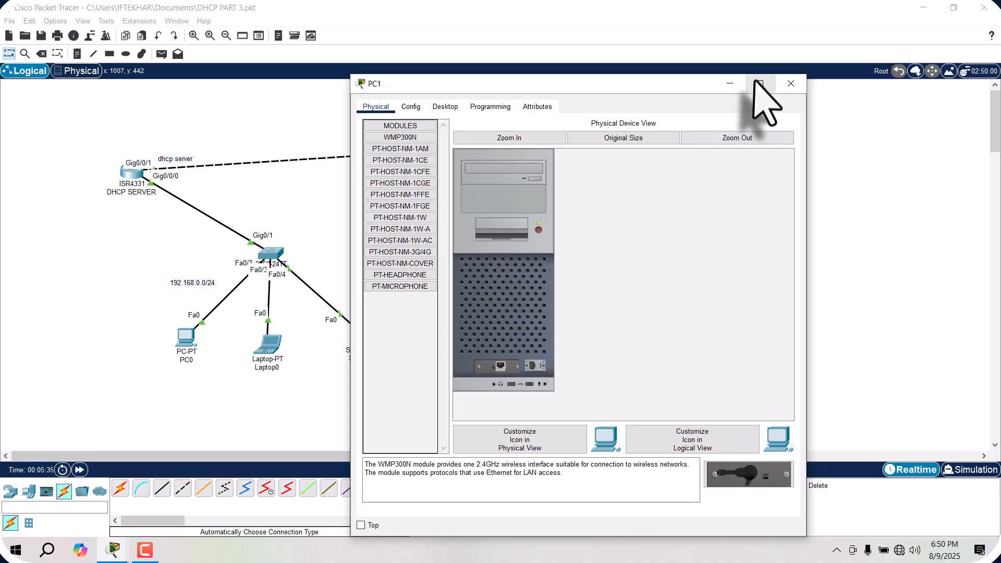
click(760, 83)
click(95, 29)
click(110, 67)
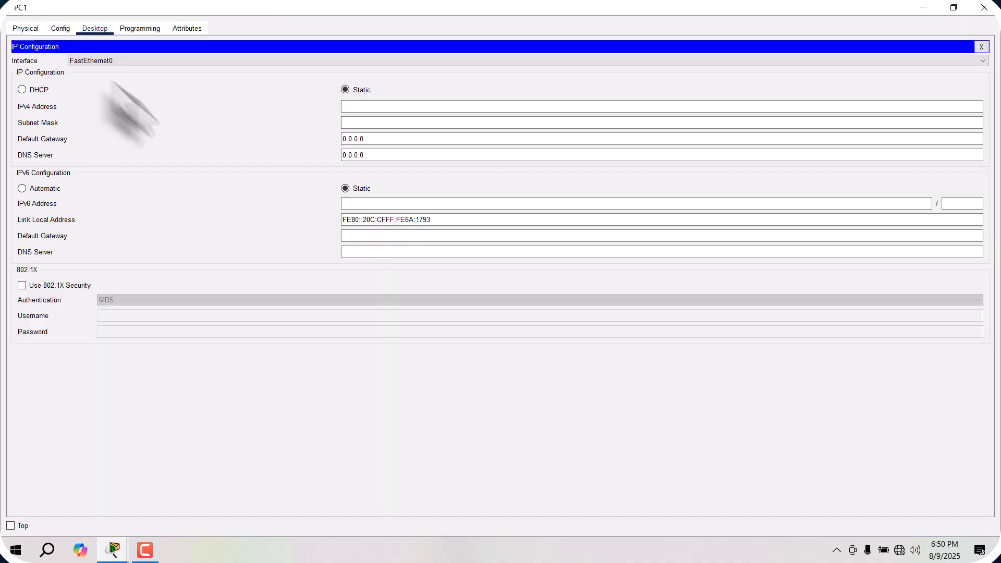
click(22, 89)
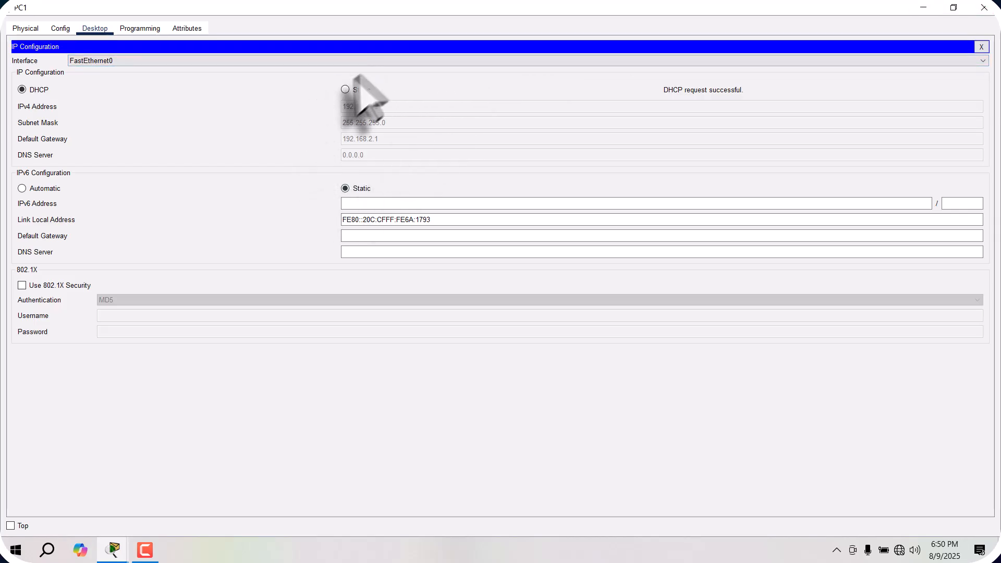
click(983, 12)
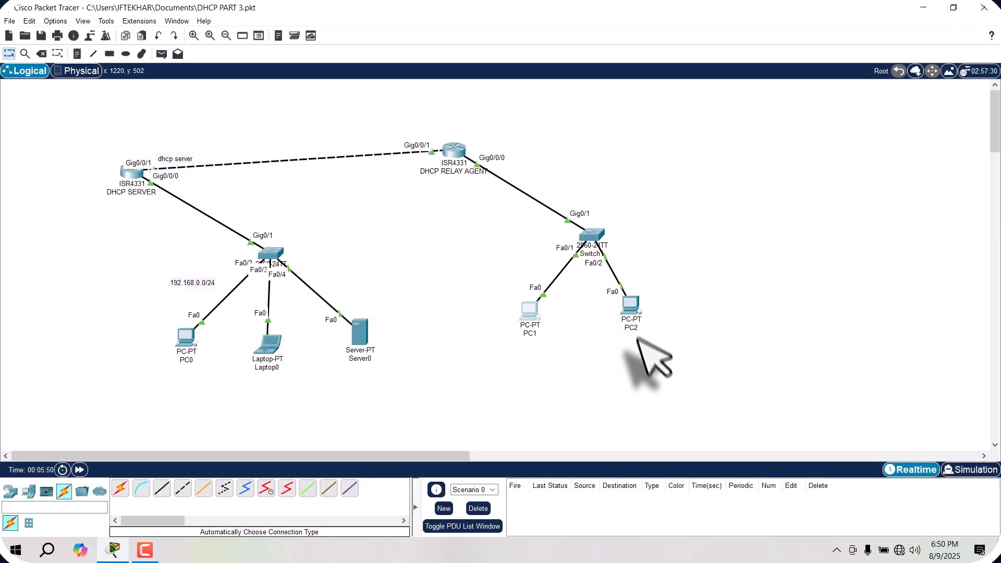
- Switch PC2's IPv4 configuration to DHCP so it requests an address, and close its window
click(628, 311)
click(759, 84)
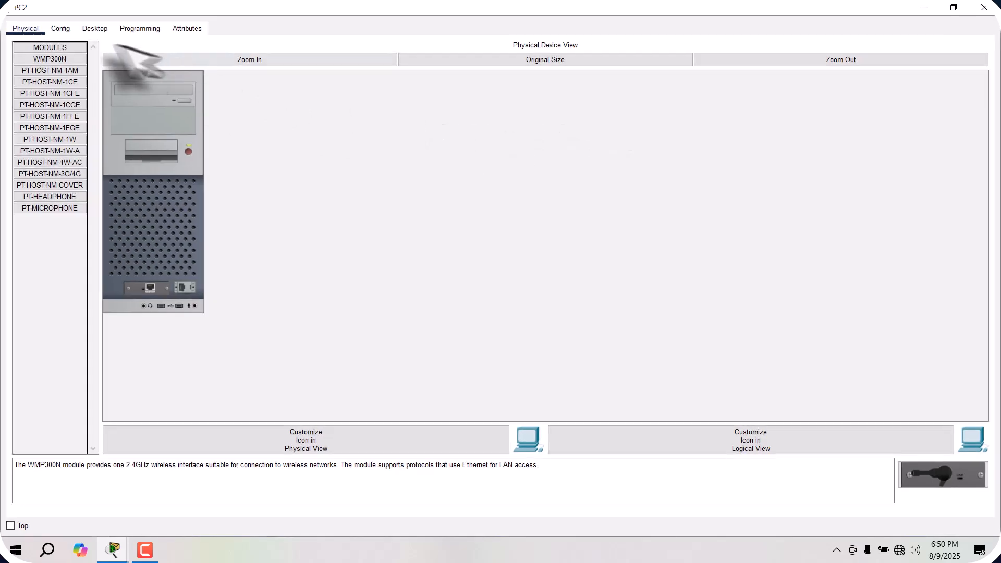
click(91, 27)
click(94, 70)
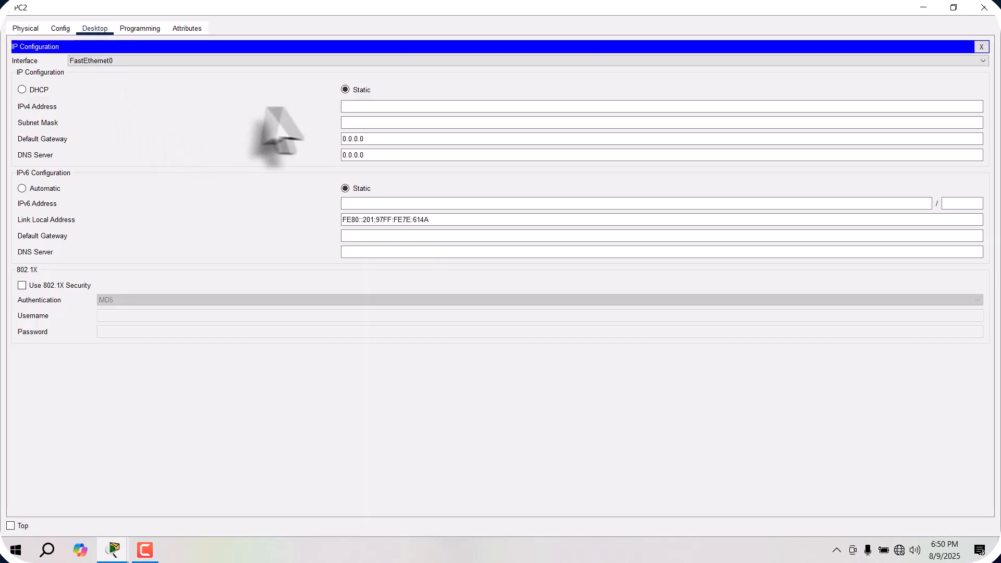
click(26, 89)
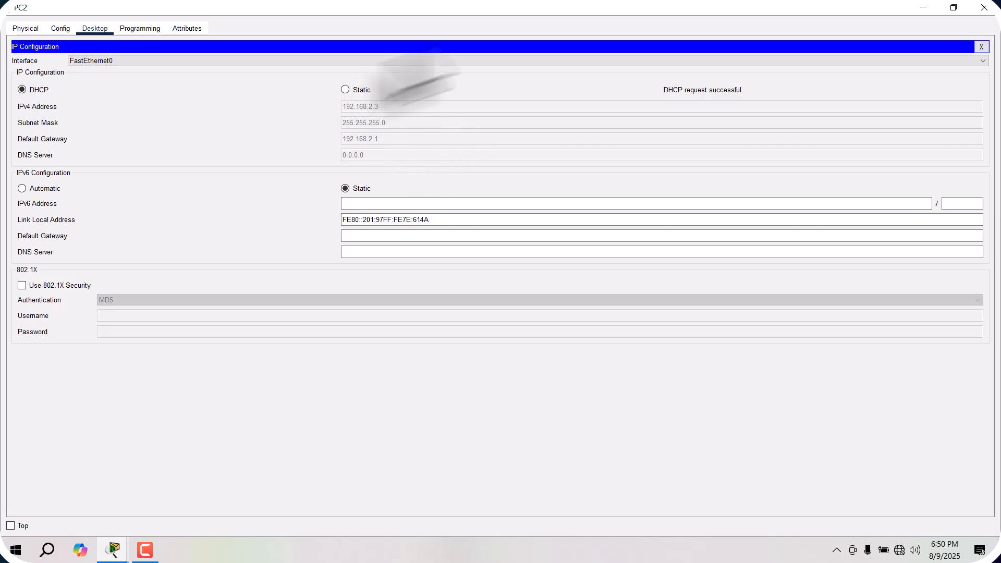
click(984, 7)
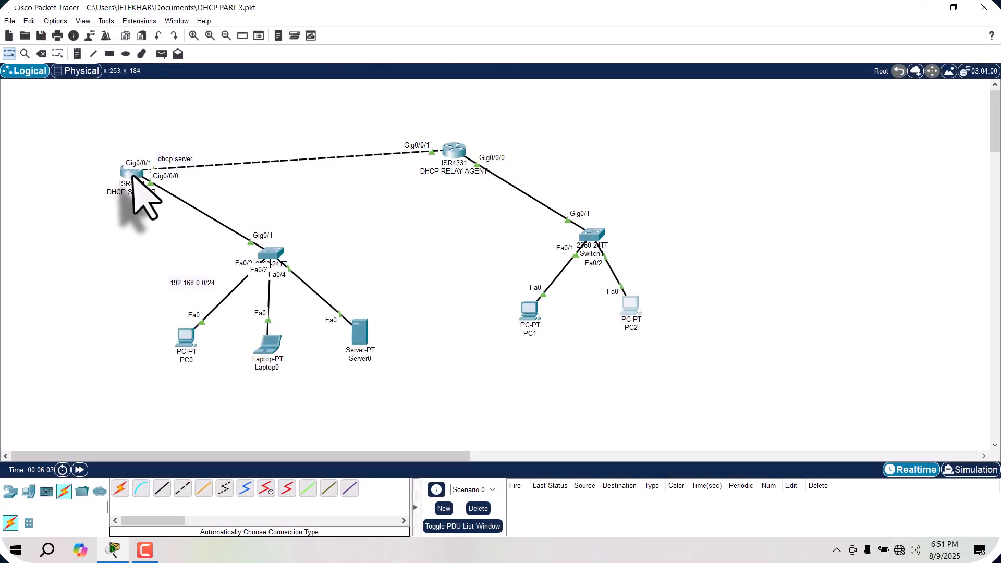
- Open the DHCP SERVER router's command line in a maximized window and return to privileged EXEC mode
click(131, 173)
click(759, 85)
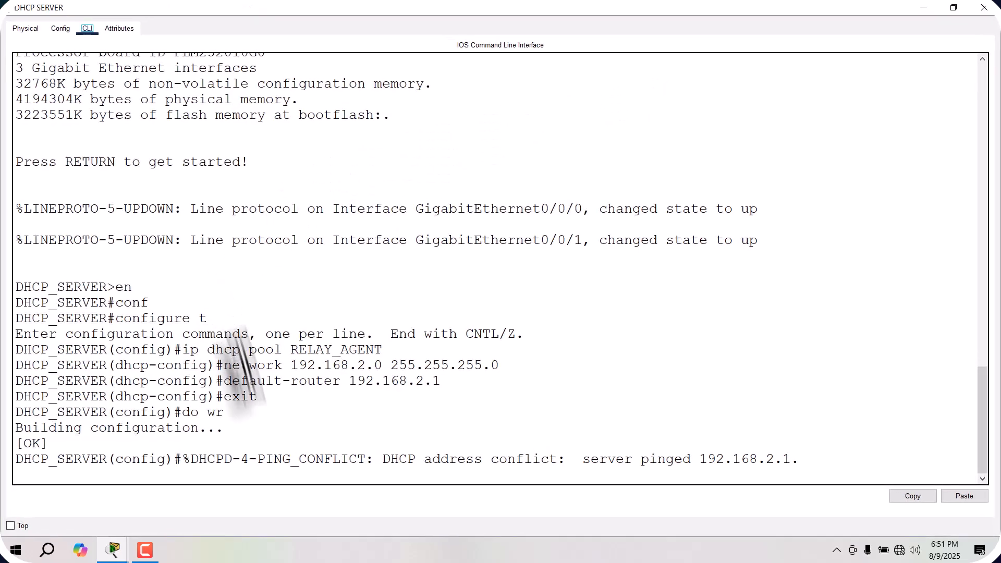
click(250, 416)
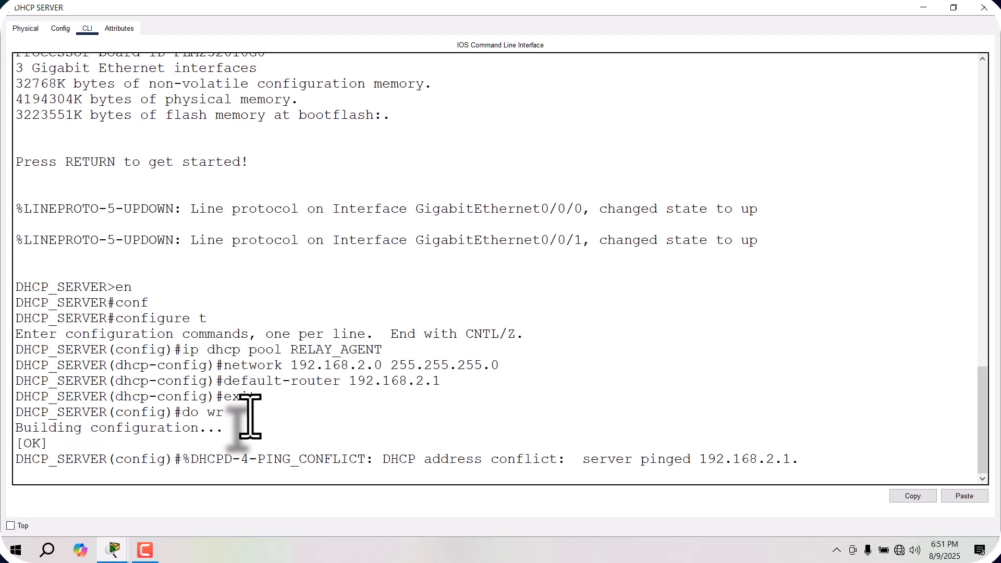
key(Return)
text(end)
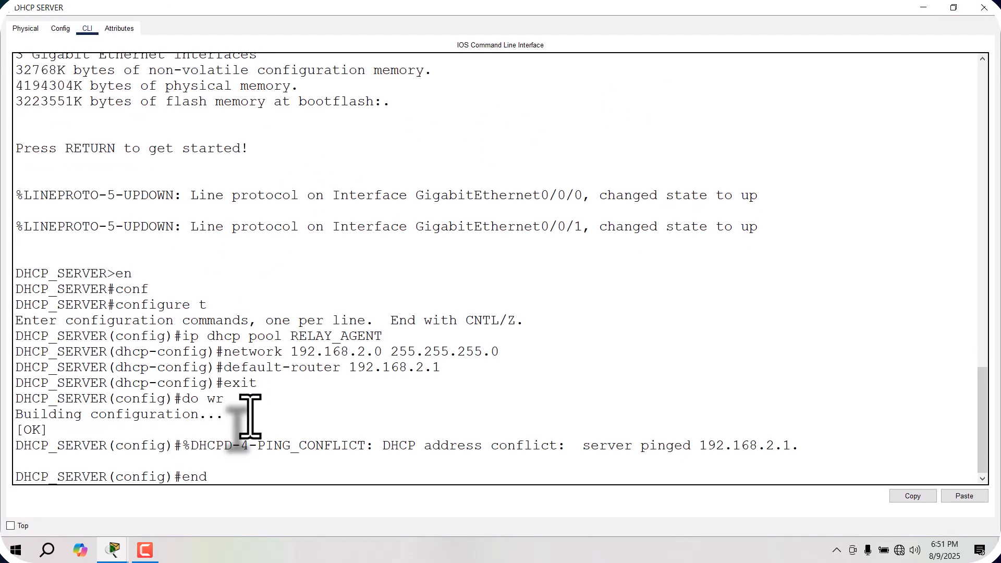
key(Return)
key(Return)
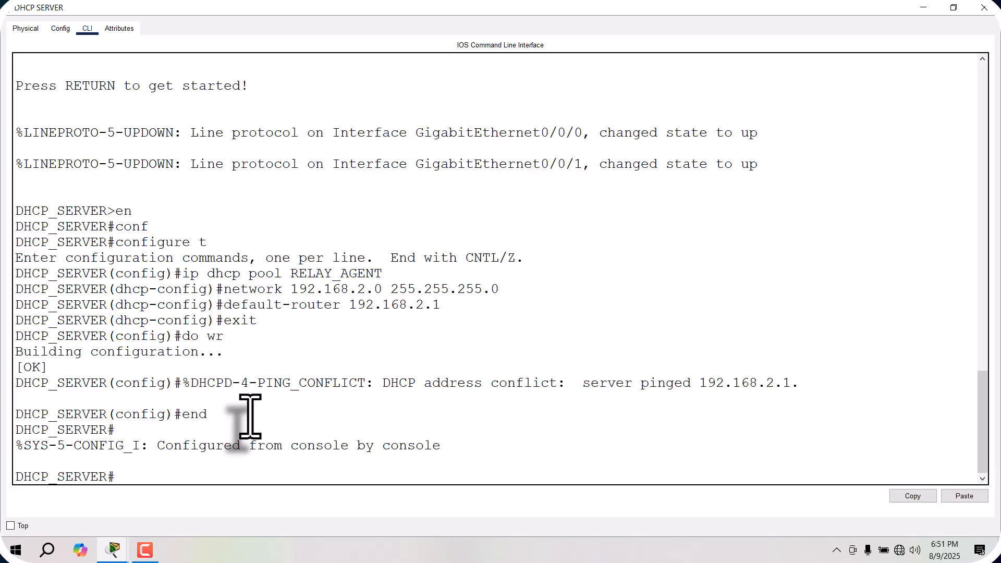
- Run show ip dhcp binding on the DHCP server and review the complete table of leased addresses
text(show ip dhcp bin)
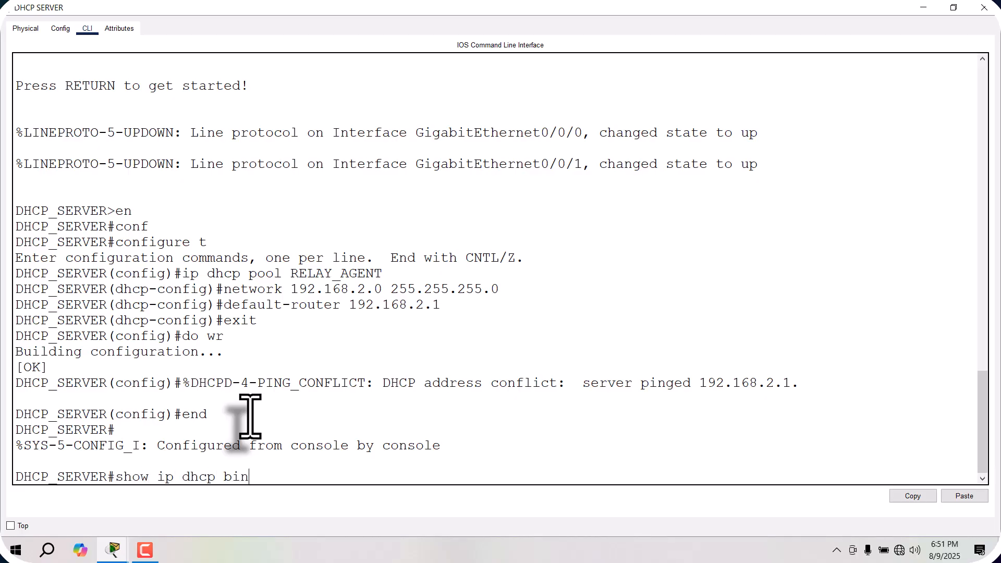
text(ding)
key(Return)
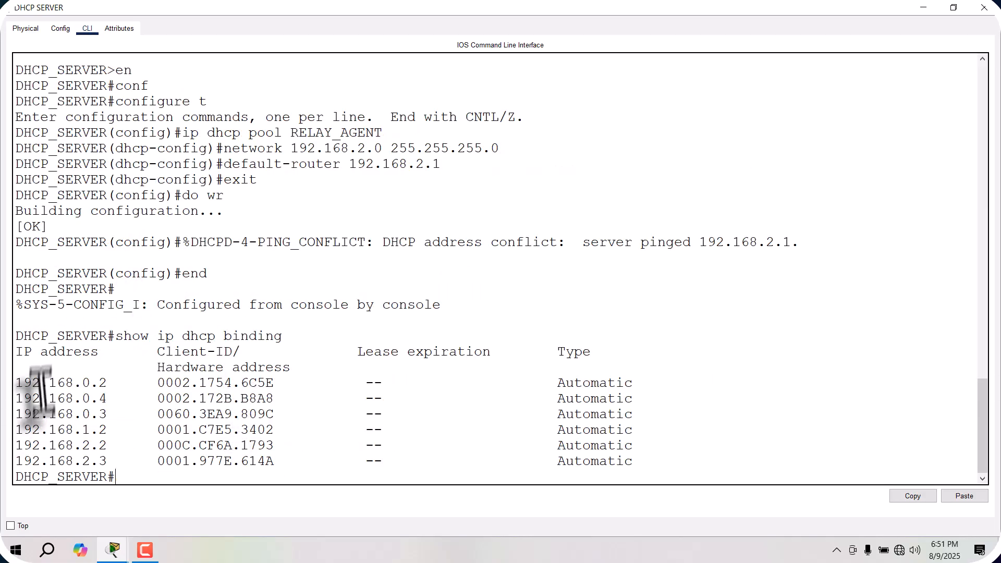
drag(16, 336, 654, 461)
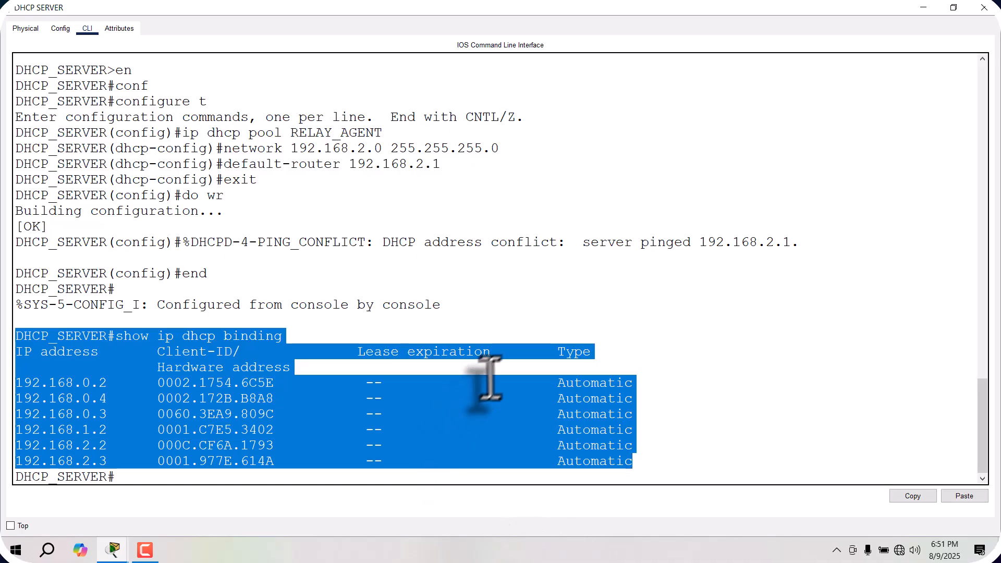
click(701, 371)
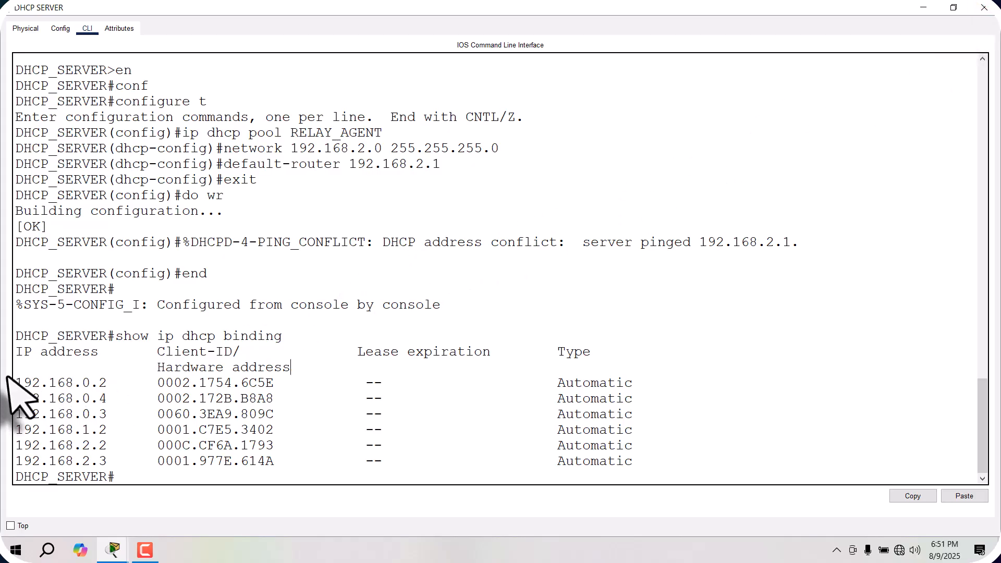
- Examine the binding entries for the 192.168.0.0, 192.168.1.0 and 192.168.2.0 networks in turn, and close the DHCP SERVER window
drag(15, 384, 151, 402)
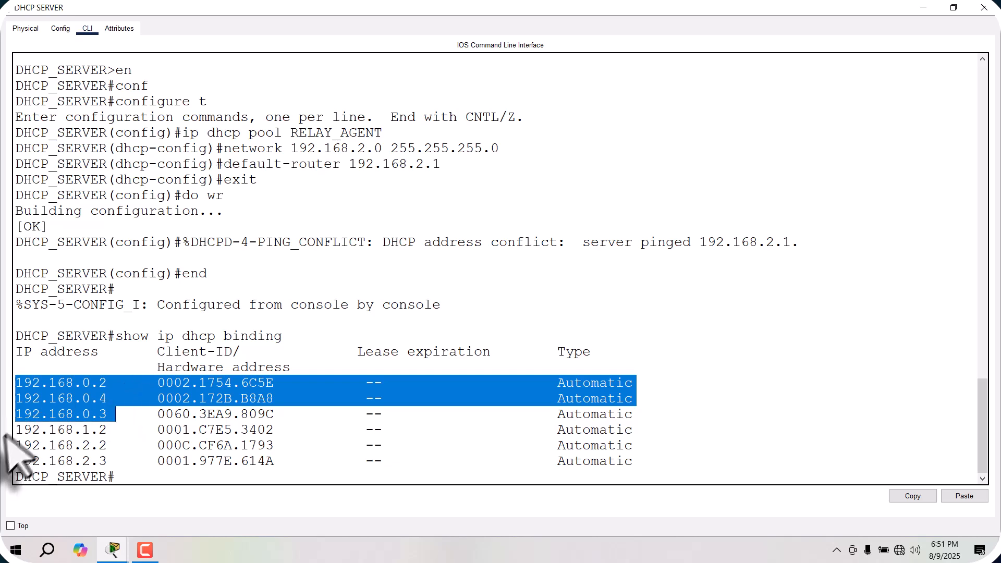
drag(14, 429, 106, 429)
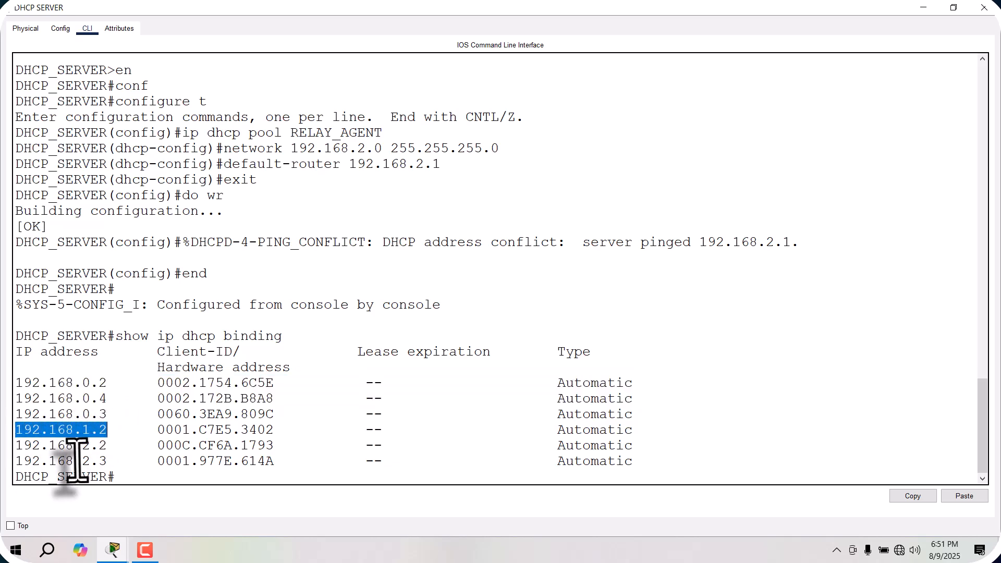
click(18, 453)
drag(18, 452, 112, 461)
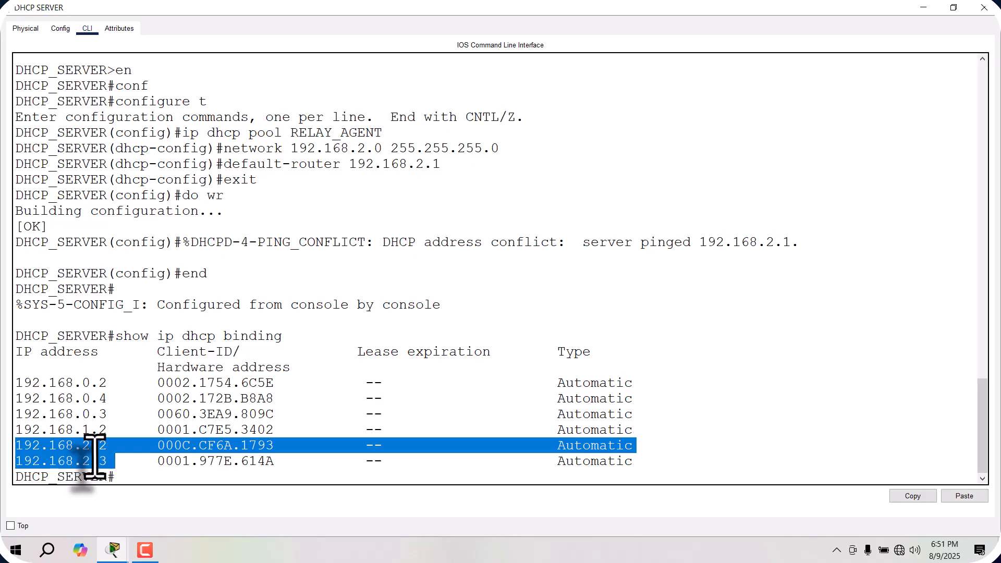
click(984, 7)
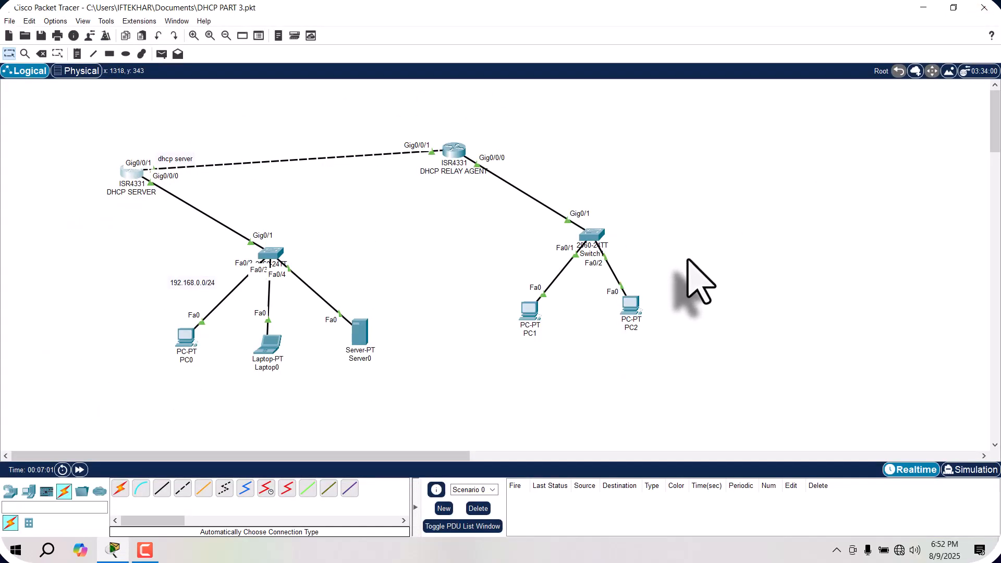